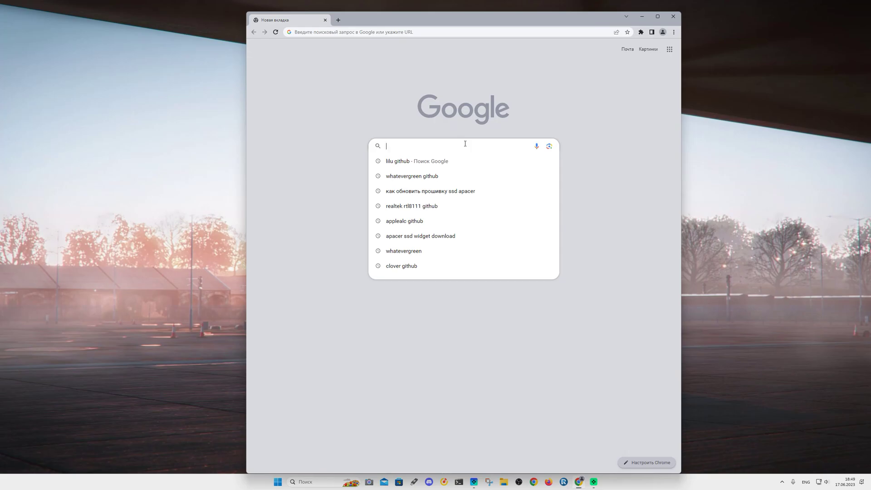
Search Google for "ubuntu" and open the official ubuntu.com website
text(u)
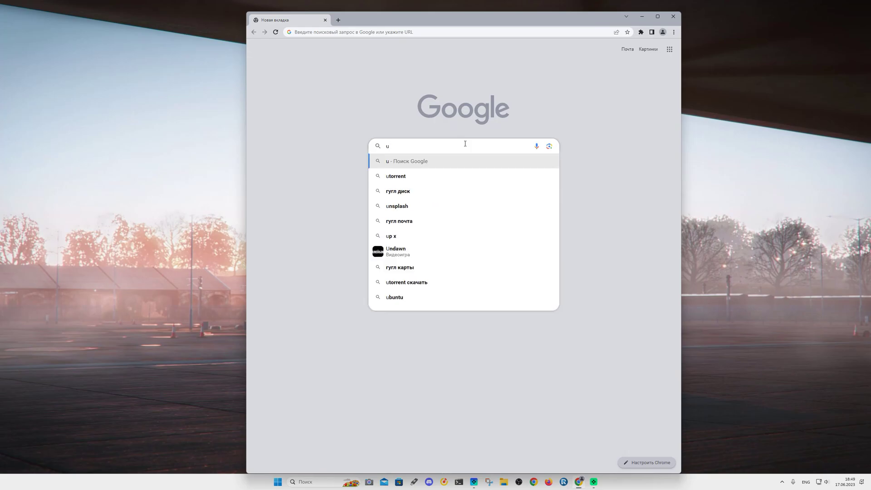
text(b)
key(Down)
key(Return)
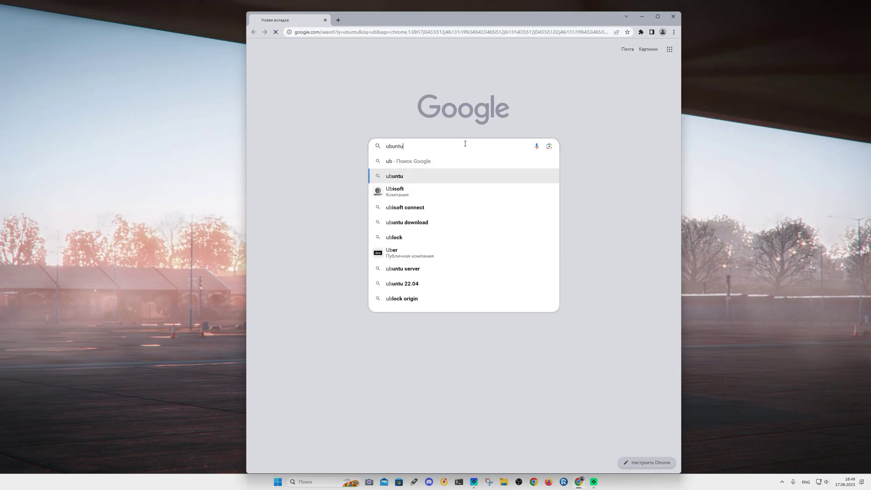
click(357, 127)
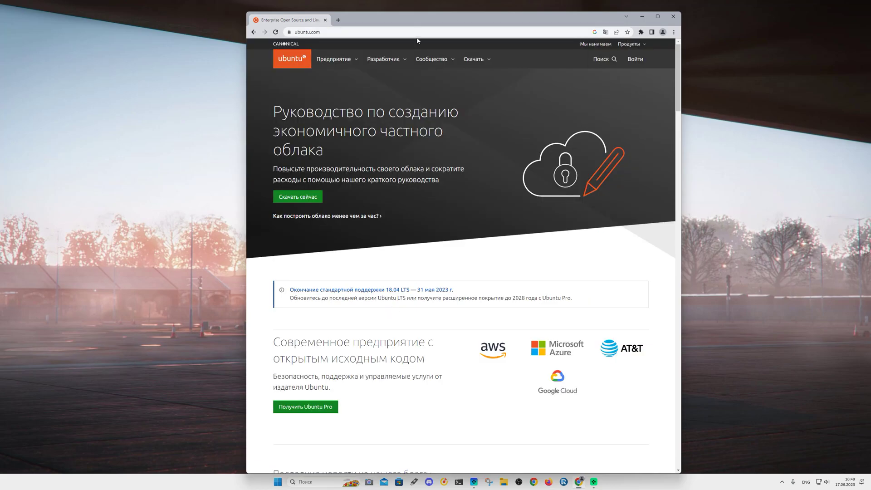
Open the Ubuntu Desktop download page and go to the list of available releases
click(488, 62)
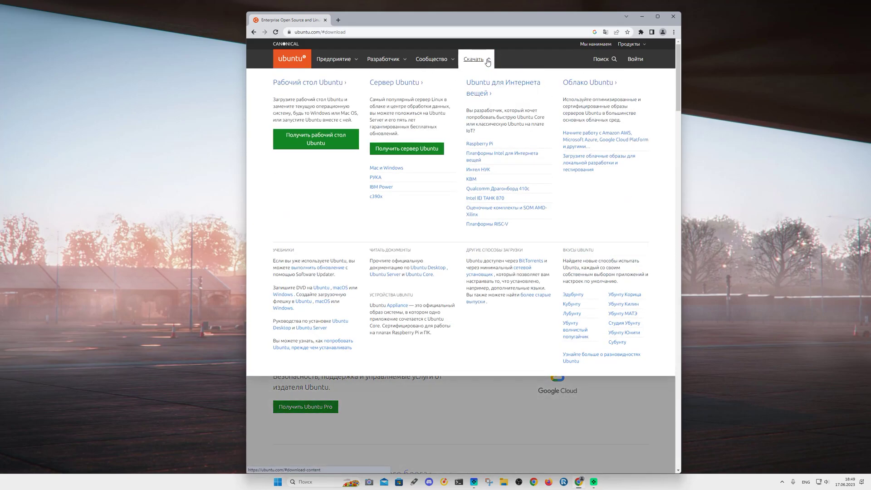
click(320, 86)
scroll(489, 217, down, 3)
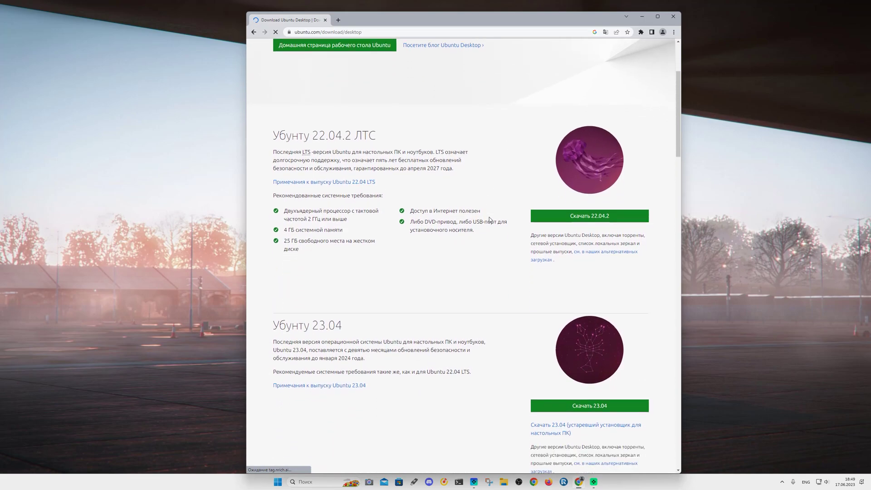
scroll(489, 216, down, 1)
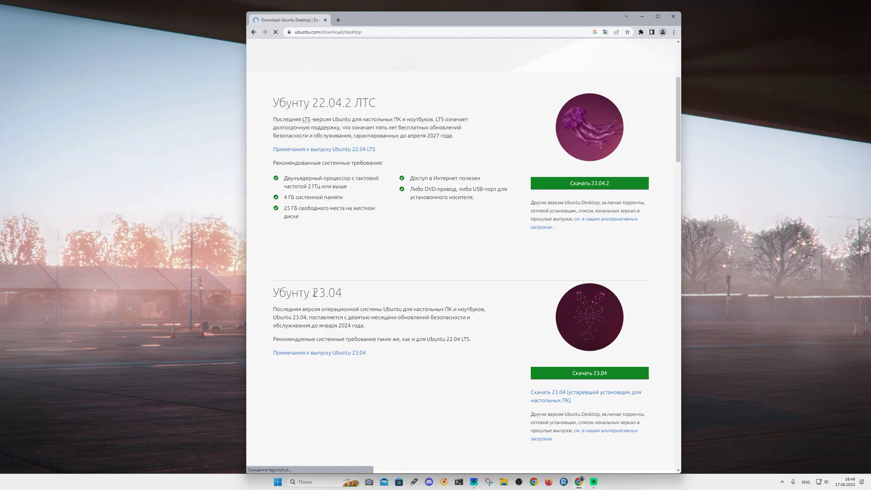
Review the recommended system requirements for Ubuntu 22.04.2 LTS and download the Ubuntu 23.04 desktop image
drag(283, 177, 379, 214)
click(338, 190)
click(379, 214)
drag(454, 178, 440, 179)
click(442, 196)
scroll(439, 238, down, 3)
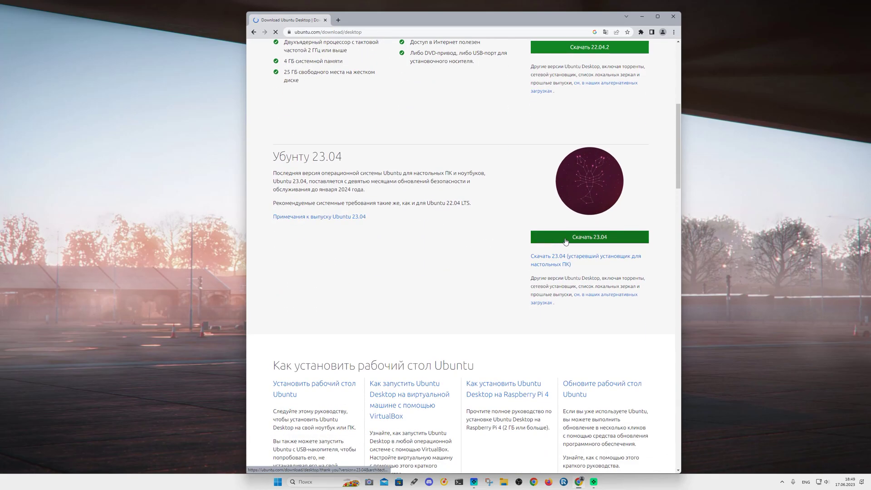
click(565, 238)
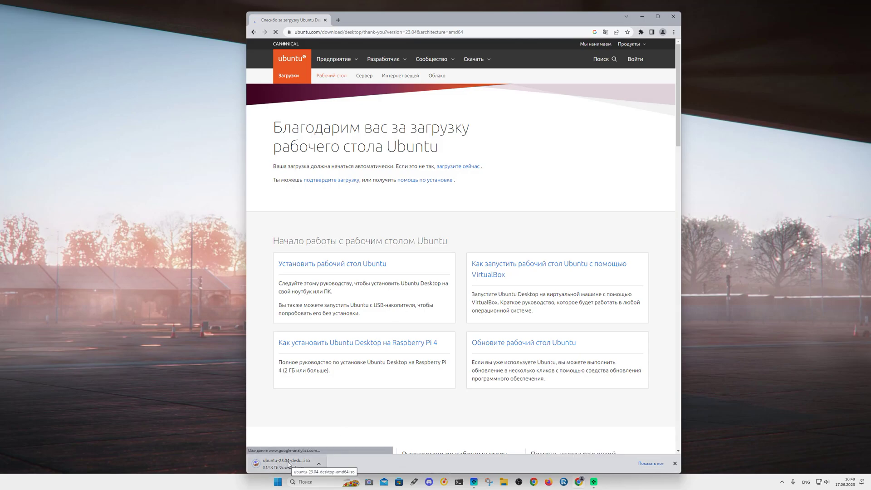
Show the downloading Ubuntu image in its folder, arrange the windows, and close the browser once the download is complete
click(318, 464)
click(341, 439)
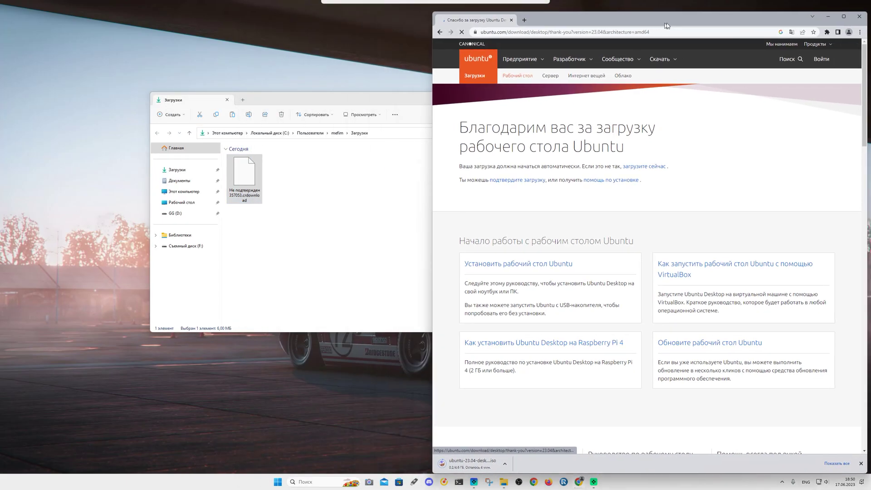
drag(466, 98, 332, 97)
click(577, 474)
mouse_move(644, 20)
mouse_down()
mouse_move(746, 18)
mouse_move(651, 35)
mouse_up()
drag(650, 35, 649, 37)
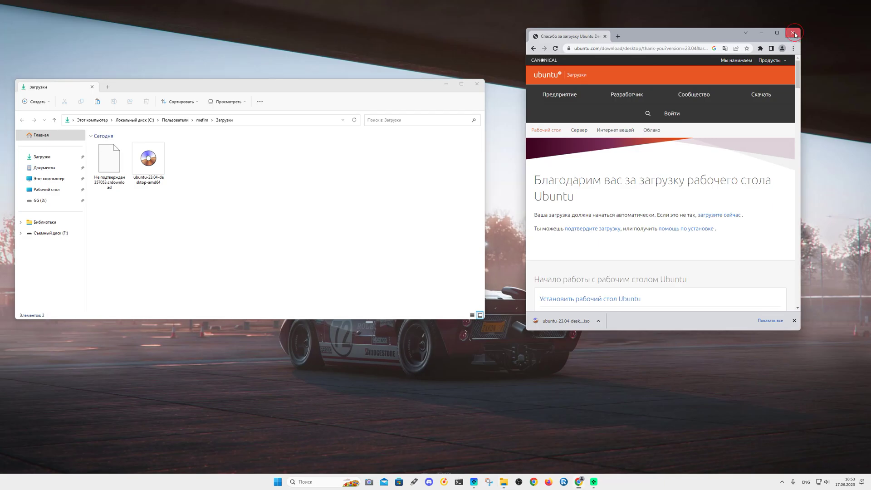
click(794, 33)
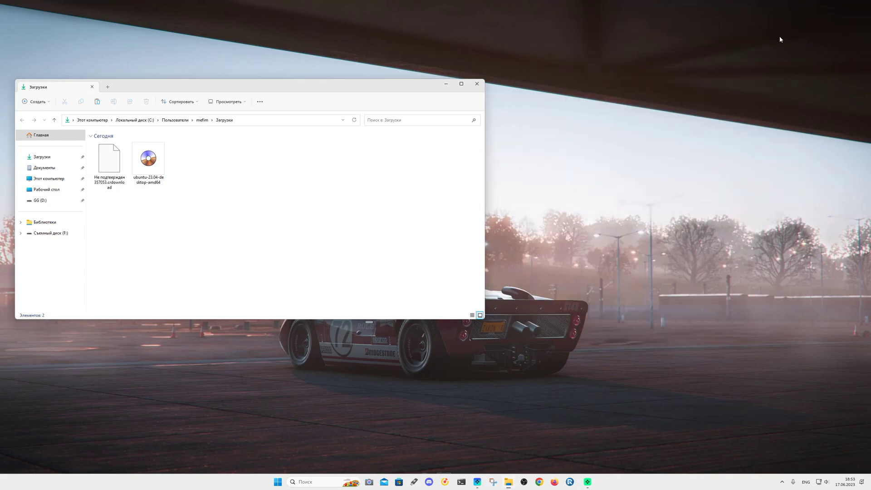
Launch Rufus and choose the ubuntu-23.04-desktop-amd64 ISO from the Downloads folder as the boot image
right_click(422, 482)
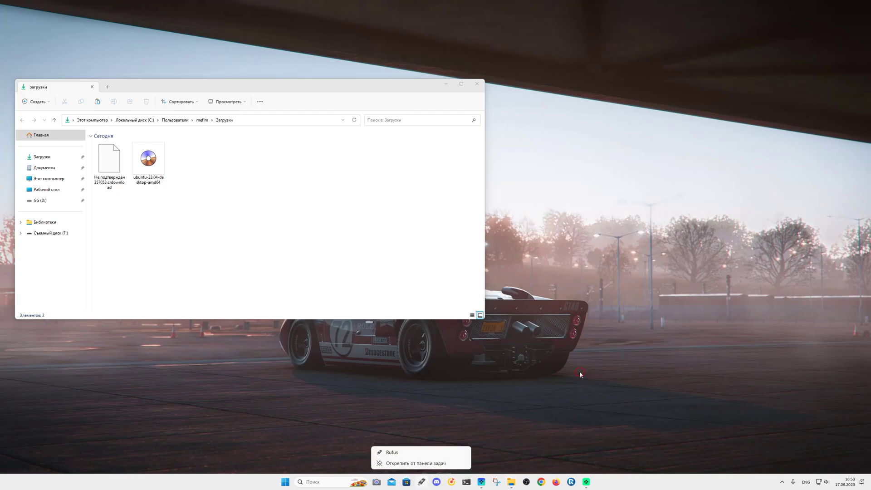
right_click(403, 454)
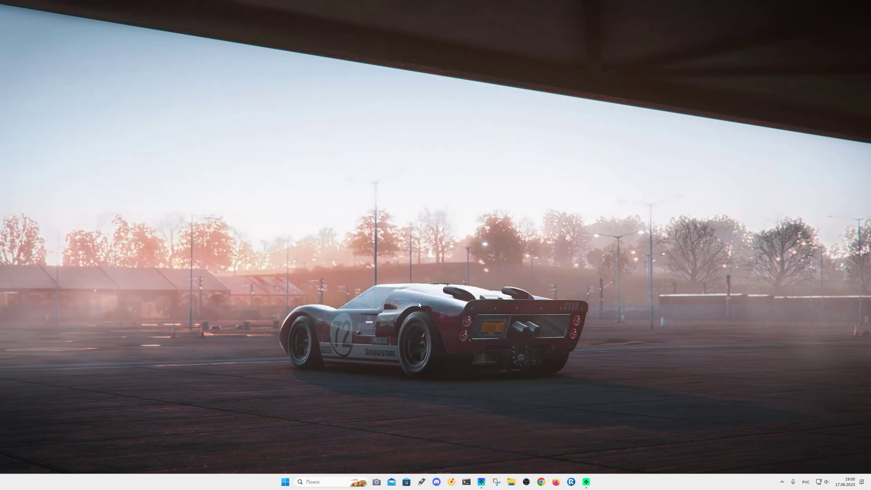
click(491, 178)
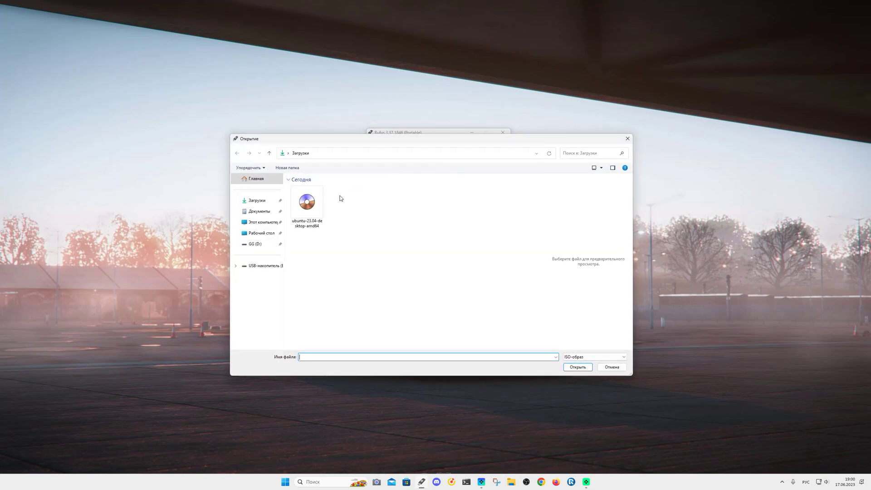
click(305, 203)
click(577, 364)
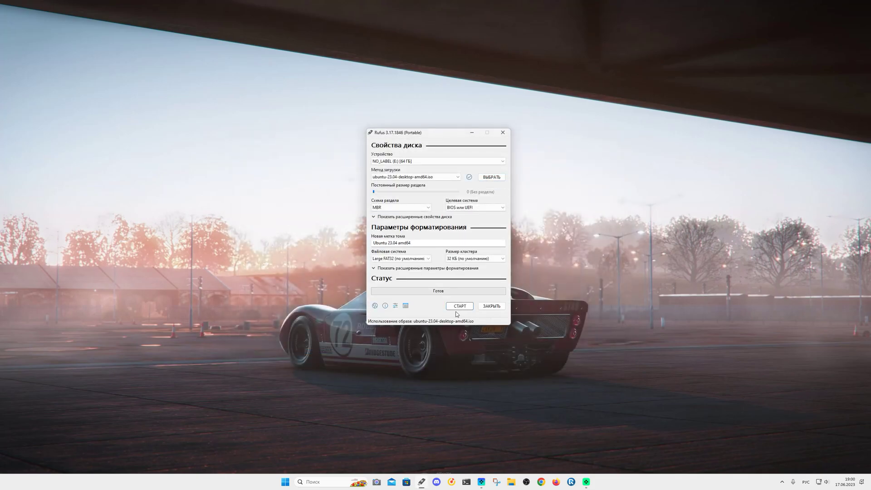
click(459, 305)
click(499, 282)
click(421, 259)
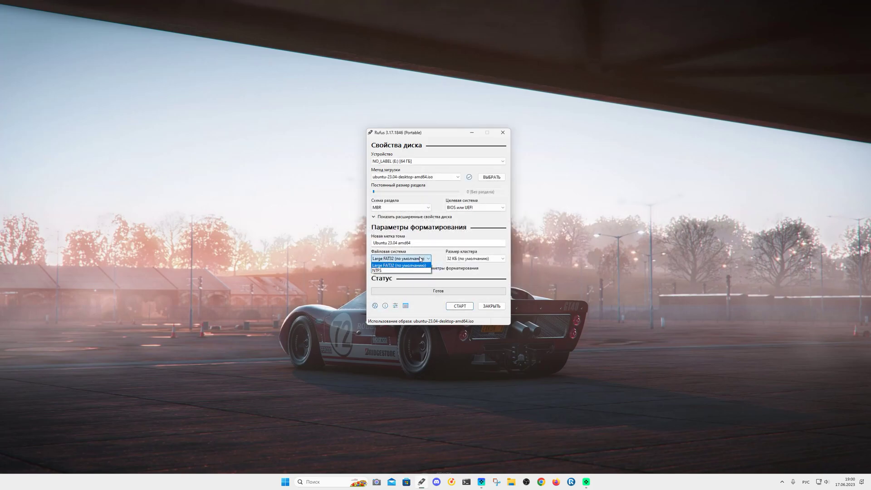
click(421, 258)
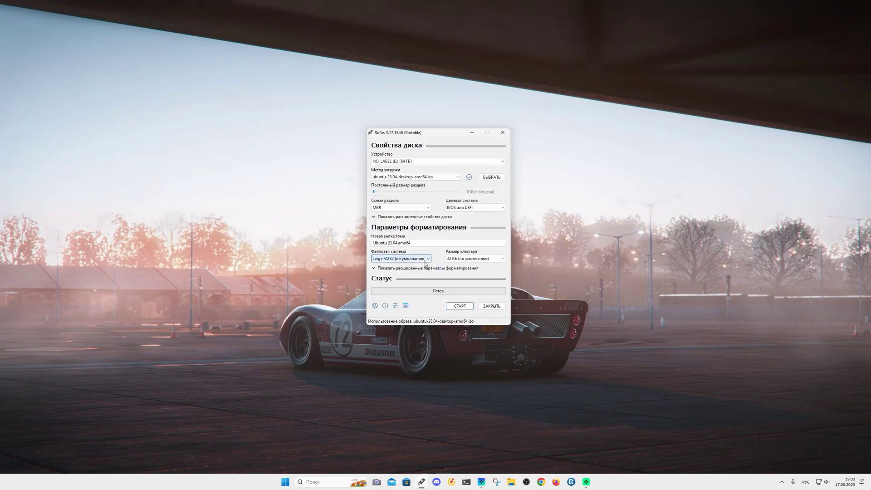
Write the Ubuntu image to the 64 GB USB drive using MBR and Large FAT32, and close Rufus when it is ready
click(458, 306)
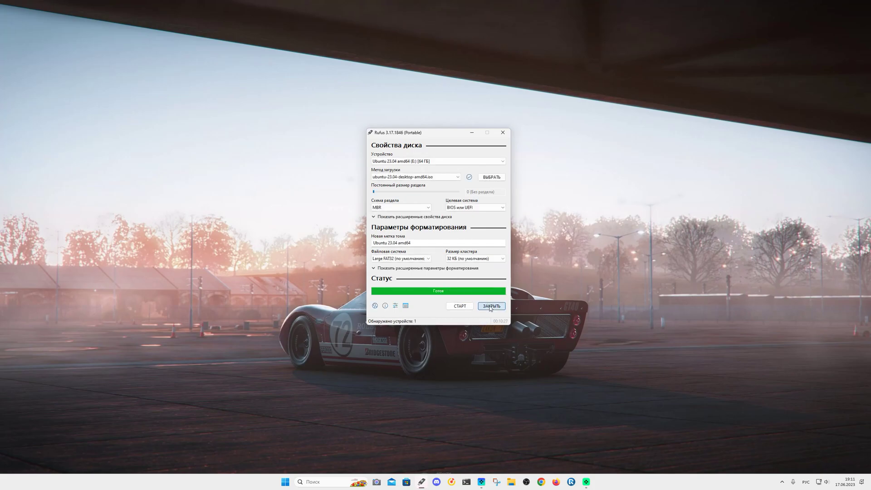
click(491, 306)
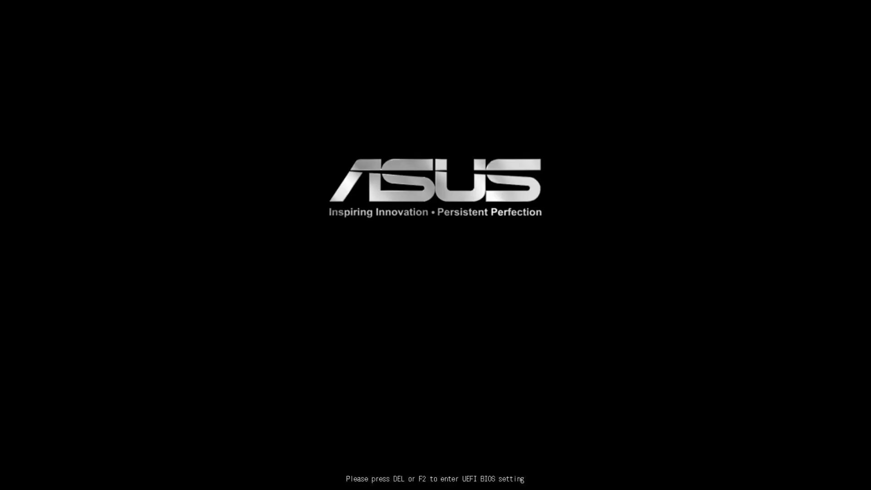
Try to boot Try or Install Ubuntu from the non-UEFI KingstonDataTraveler 3.0 entry of the boot device menu
key(F8)
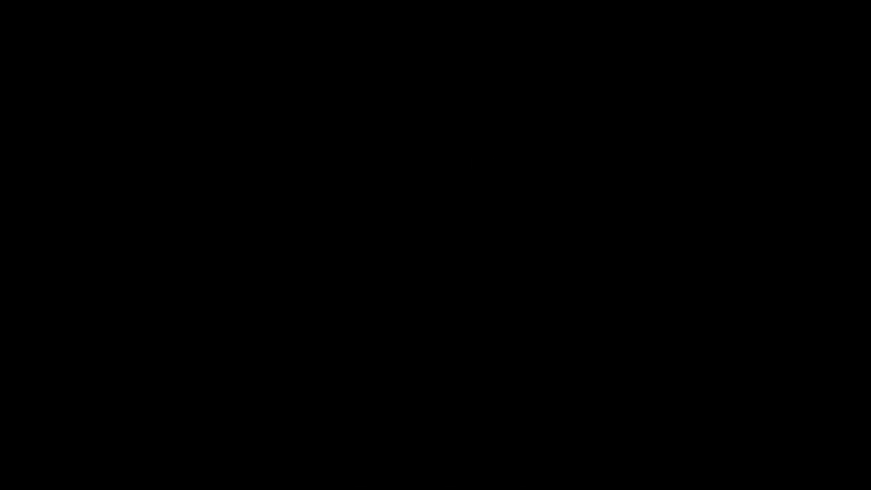
key(Down)
key(Down)
key(Down)
key(Down)
key(Down)
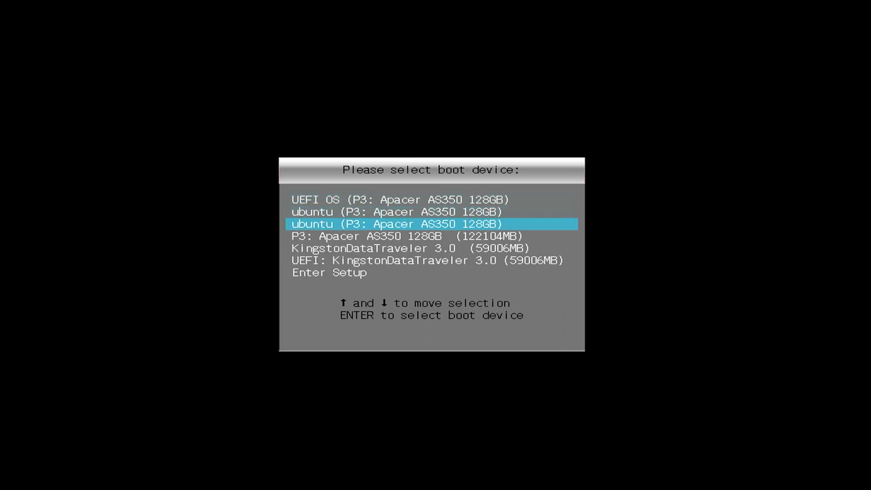
key(Return)
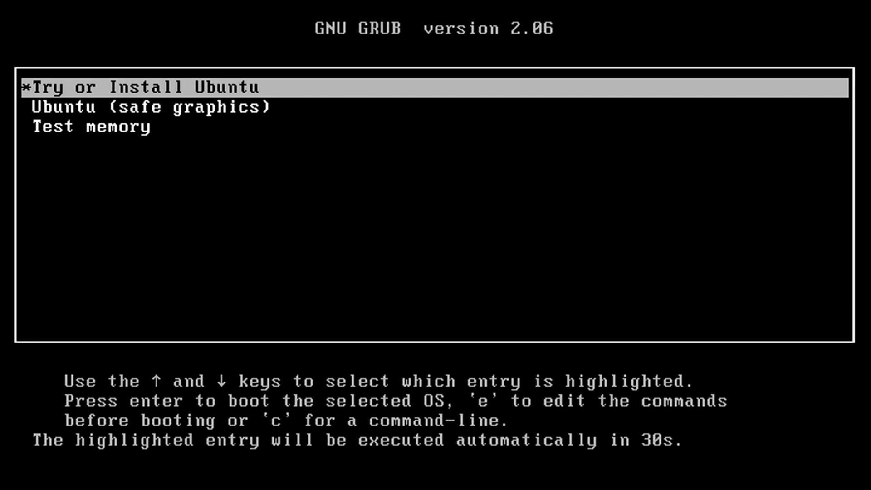
key(Return)
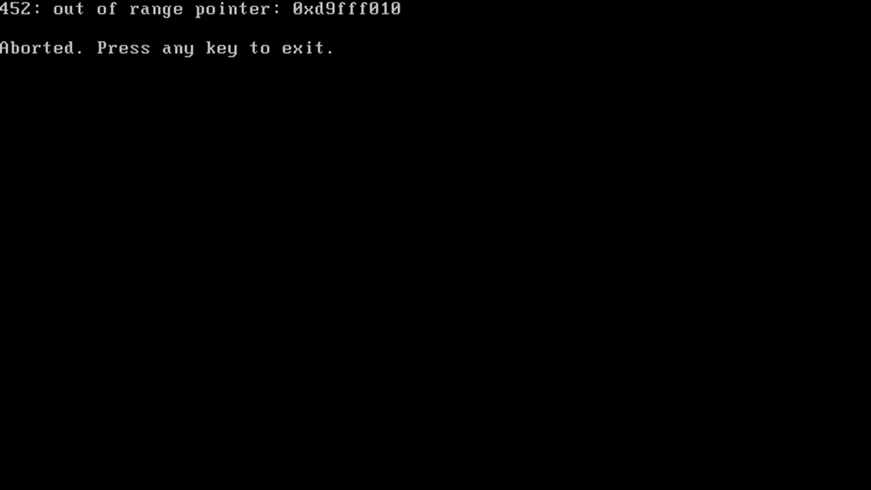
key(Return)
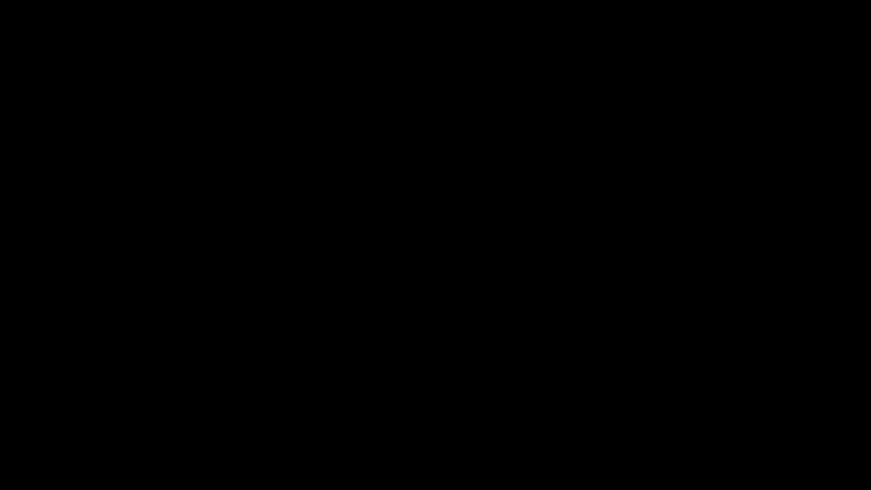
Enter the BIOS Advanced Mode and disable Fast Boot in the boot configuration
key(F7)
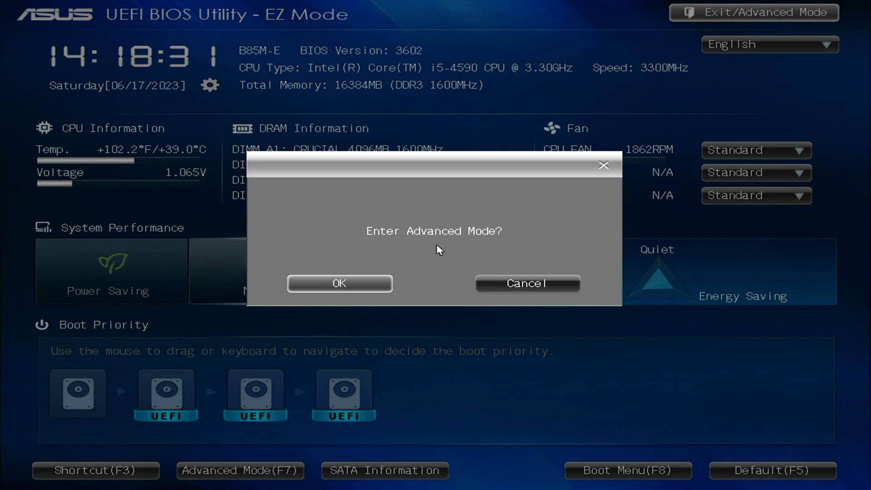
key(Return)
key(Right)
key(Right)
key(Right)
key(Right)
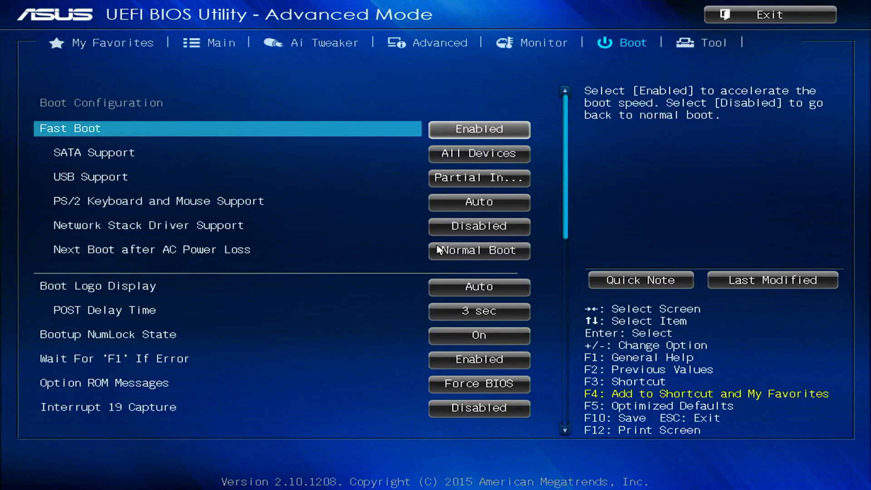
key(Return)
key(Up)
key(Return)
In the CSM (Compatibility Support Module) settings, set Boot from Network Devices to UEFI driver first
key(Down)
key(Down)
key(Down)
key(Down)
key(Down)
key(Down)
key(Down)
key(Down)
key(Return)
key(Down)
key(Down)
key(Up)
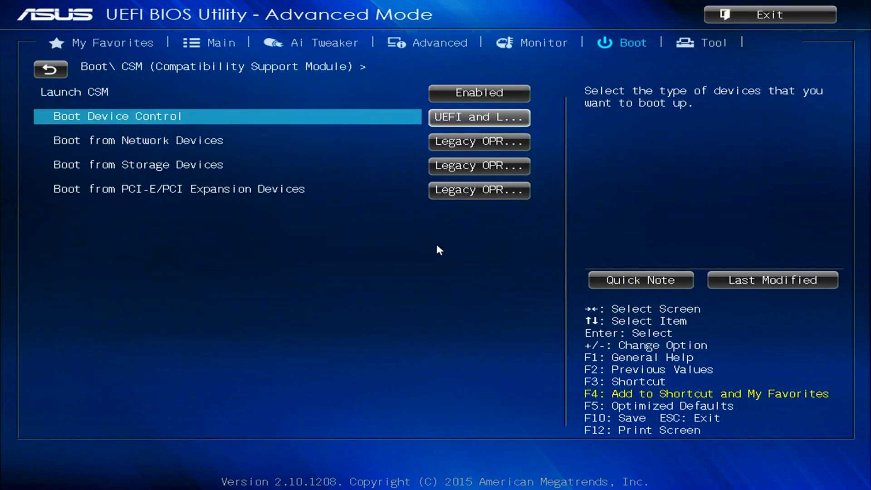
key(Down)
key(Return)
key(Down)
key(Return)
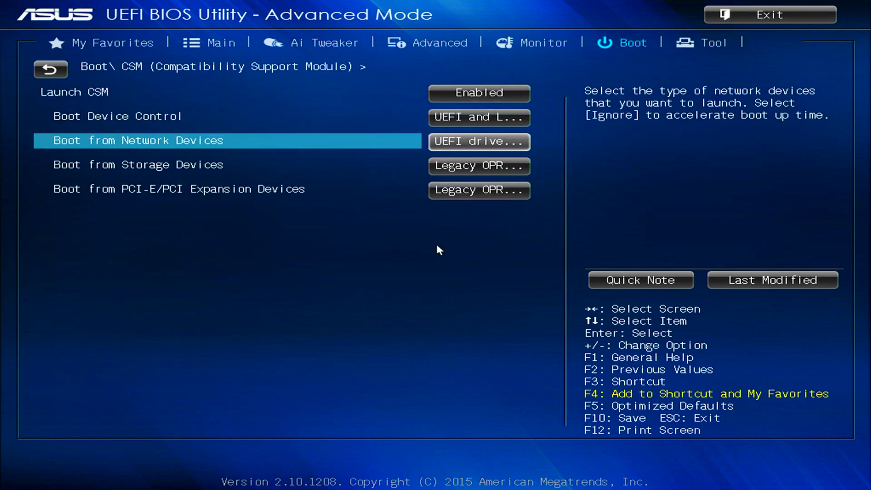
Set Boot from Storage Devices and Boot from PCI-E/PCI Expansion Devices to UEFI driver first
key(Down)
key(Return)
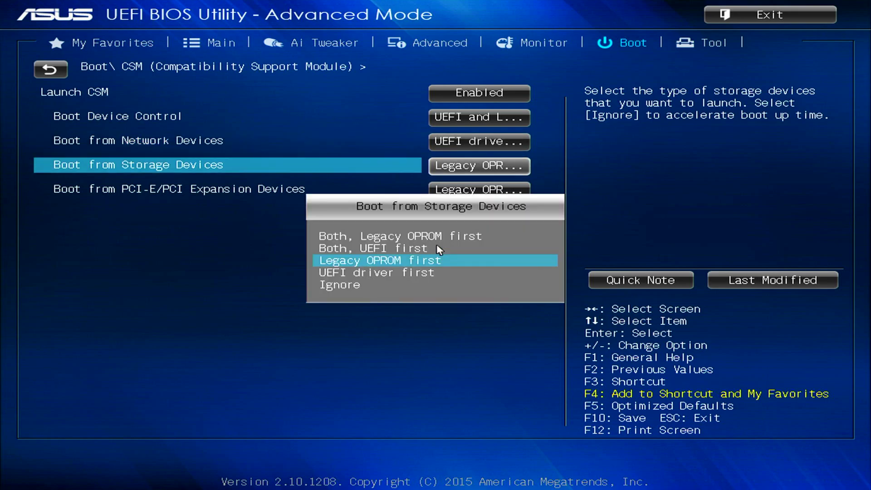
key(Down)
key(Return)
key(Down)
key(Return)
key(Down)
key(Return)
Confirm Launch CSM as Enabled and return to the main boot configuration
key(Up)
key(Up)
key(Up)
key(Up)
key(Return)
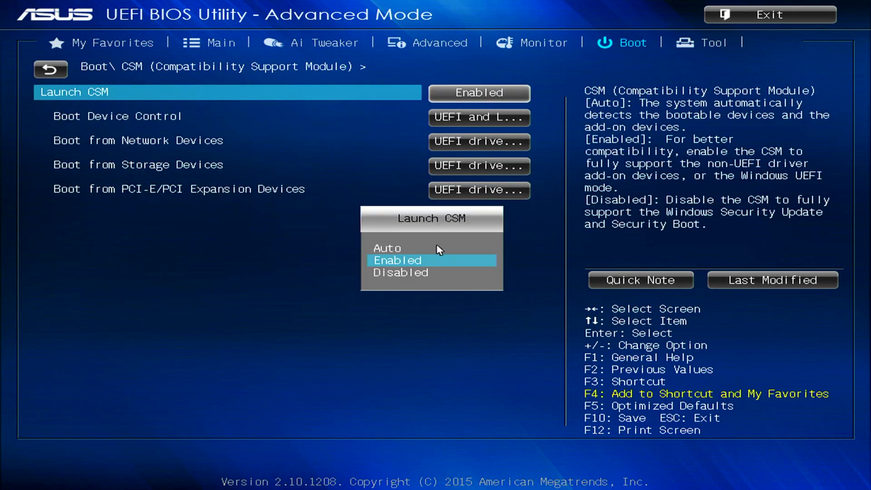
key(Return)
key(Escape)
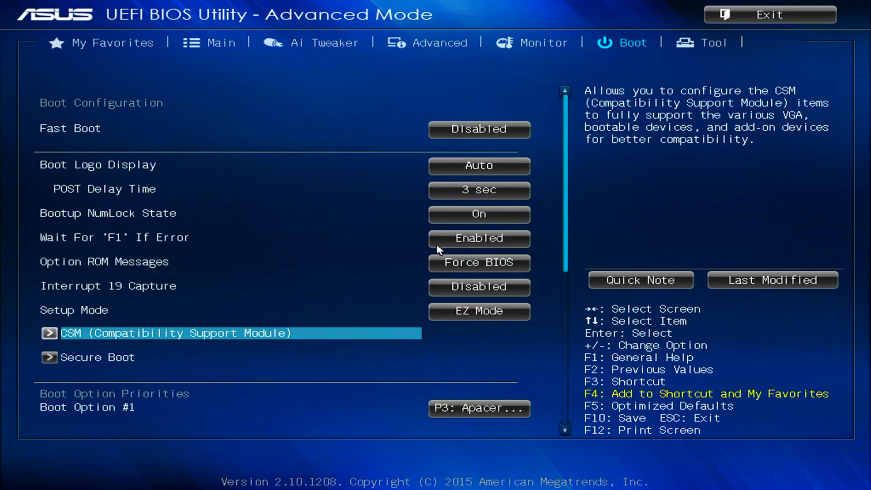
Set the Secure Boot OS Type to Other OS, and save the BIOS changes with a restart
key(Down)
key(Return)
key(Down)
key(Up)
key(Return)
key(Down)
key(Return)
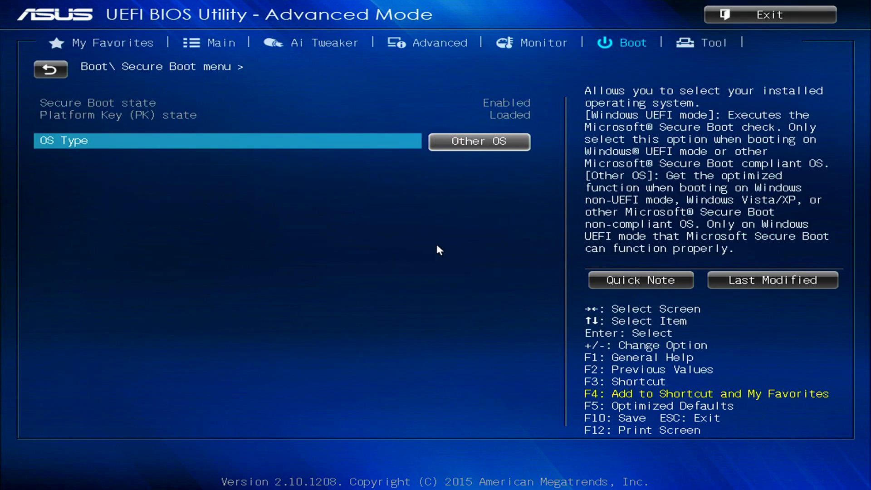
key(F10)
key(Return)
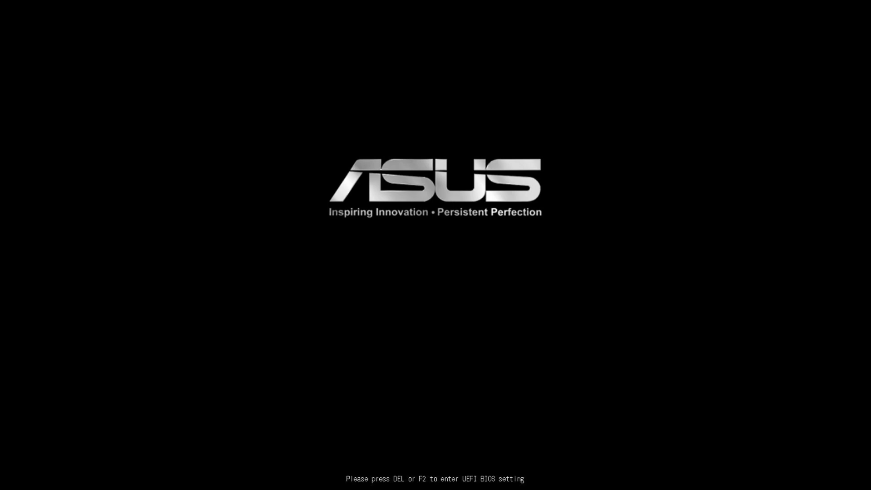
Boot the computer from the UEFI: KingstonDataTraveler 3.0 entry of the boot device menu
key(F8)
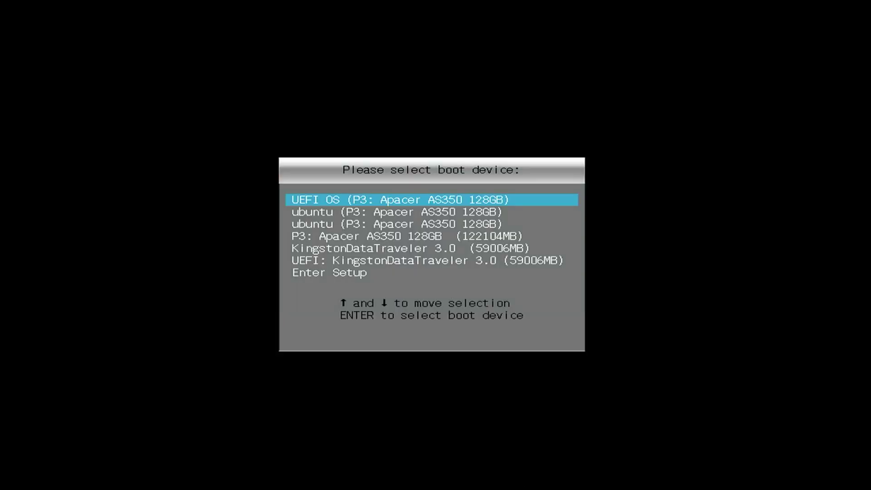
key(Down)
key(Down)
key(Down)
key(Down)
key(Return)
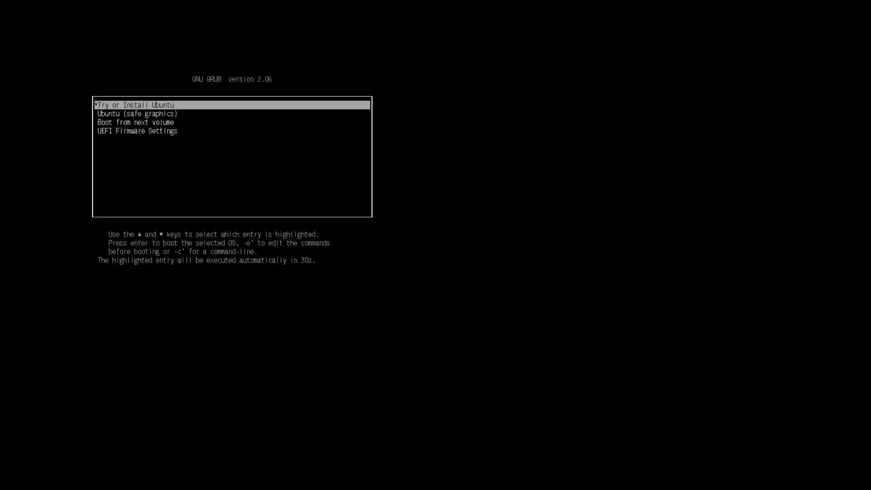
Boot the Try or Install Ubuntu entry and set the installer language to Russian
key(Return)
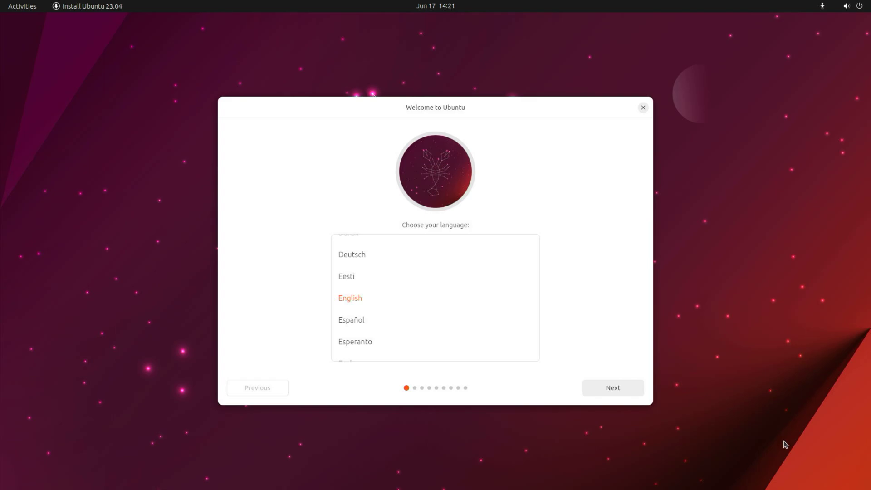
scroll(472, 274, down, 15)
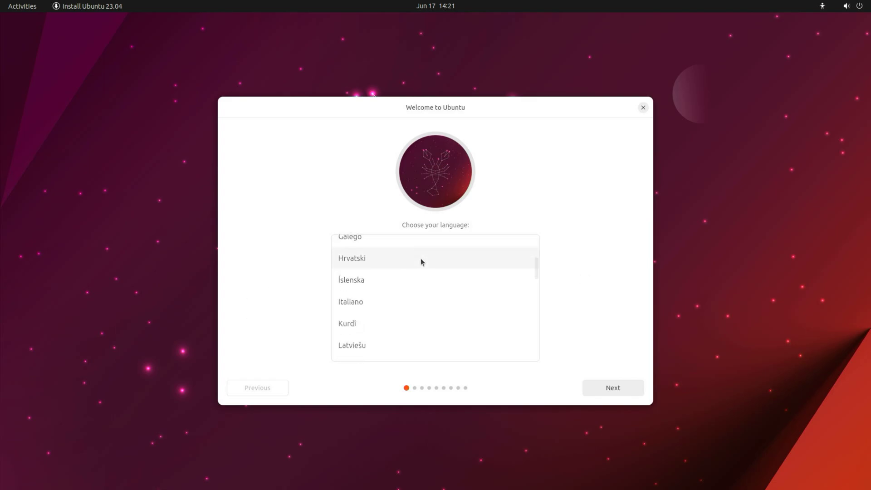
scroll(420, 262, down, 10)
click(369, 315)
click(595, 389)
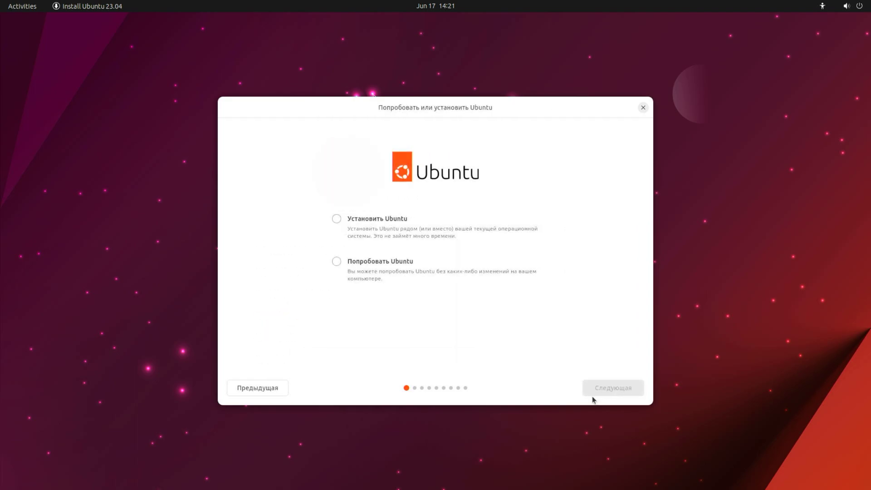
Choose Установить Ubuntu and set the keyboard layout to Русская
click(370, 219)
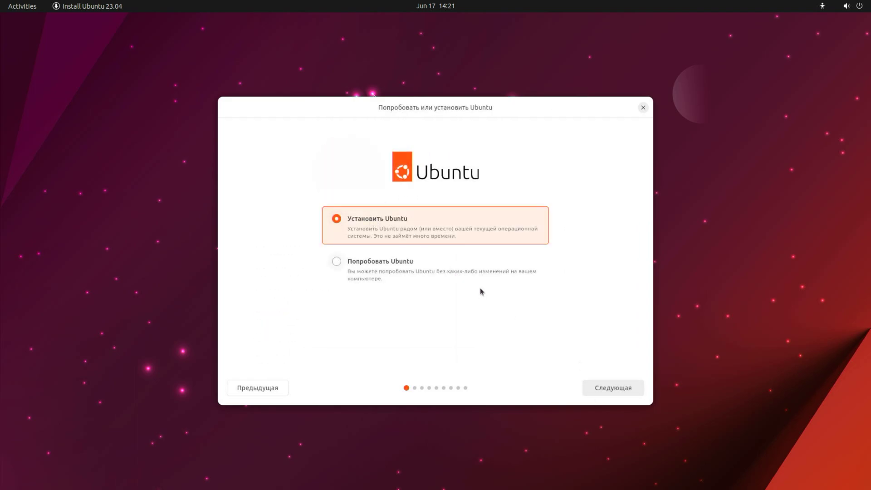
click(629, 389)
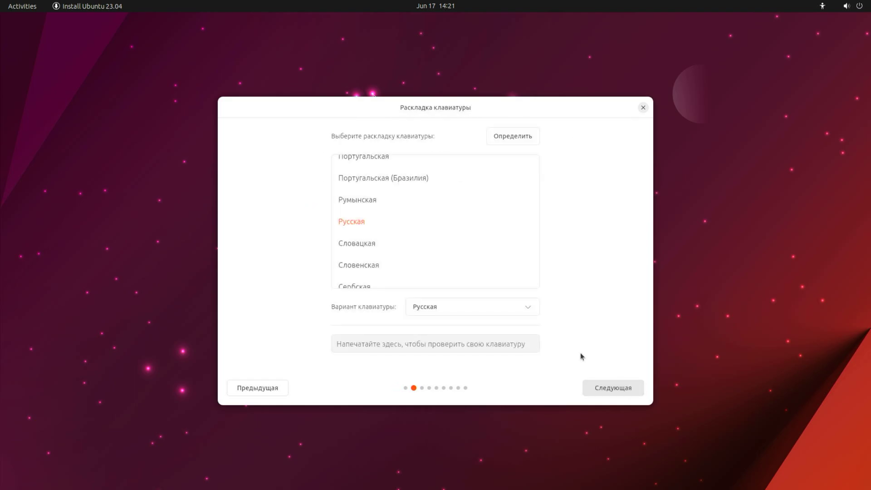
click(359, 220)
click(609, 392)
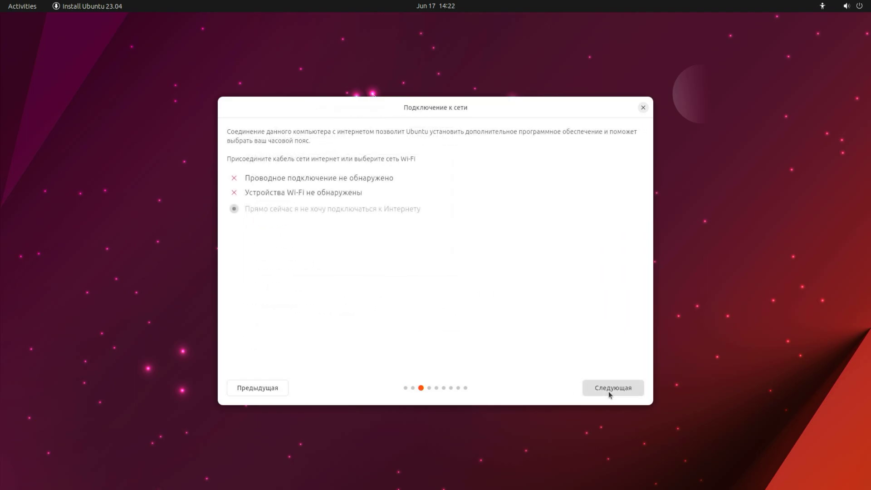
Continue without an Internet connection and keep Обычная установка with no third-party software
click(608, 391)
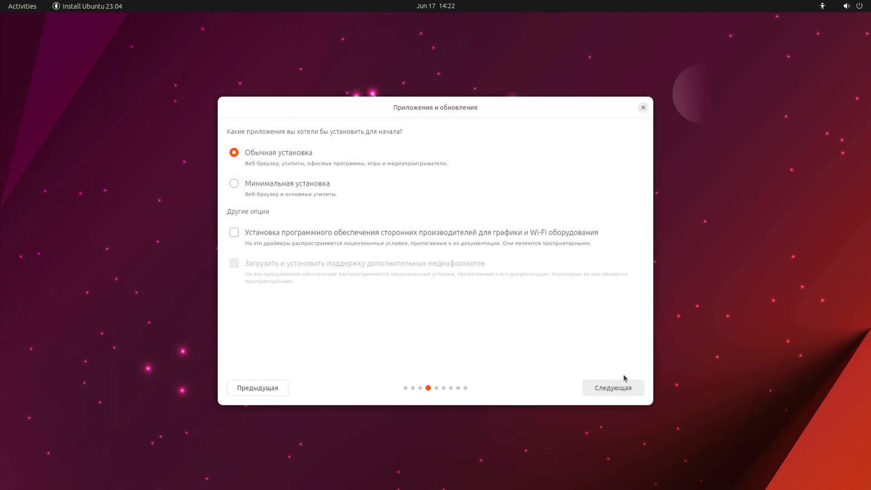
click(620, 391)
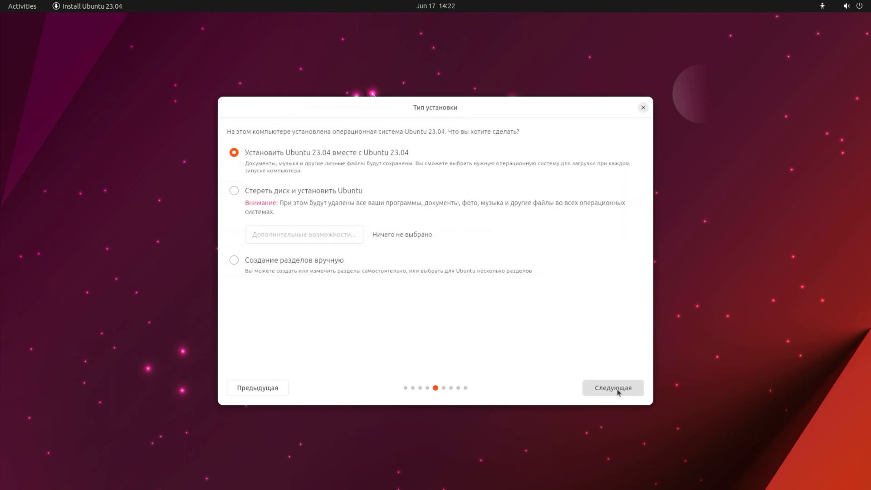
Set the installation type to Стереть диск и установить Ubuntu without additional features, and start the installation
click(295, 189)
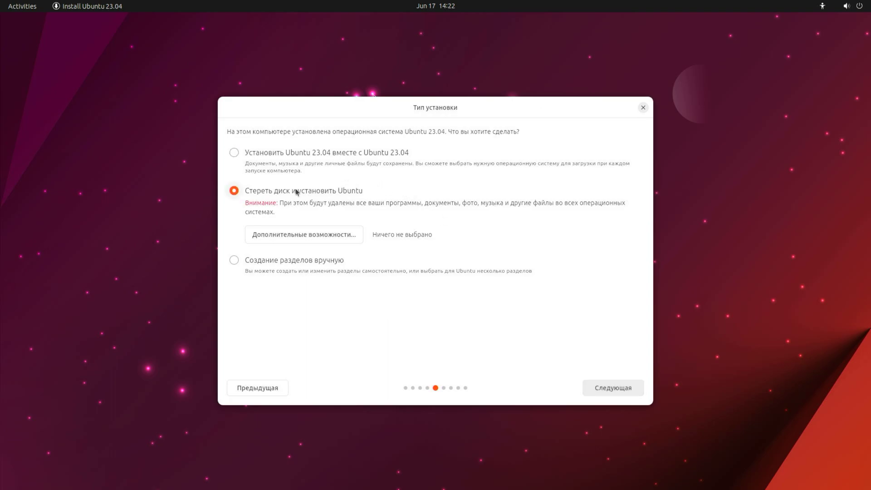
click(311, 235)
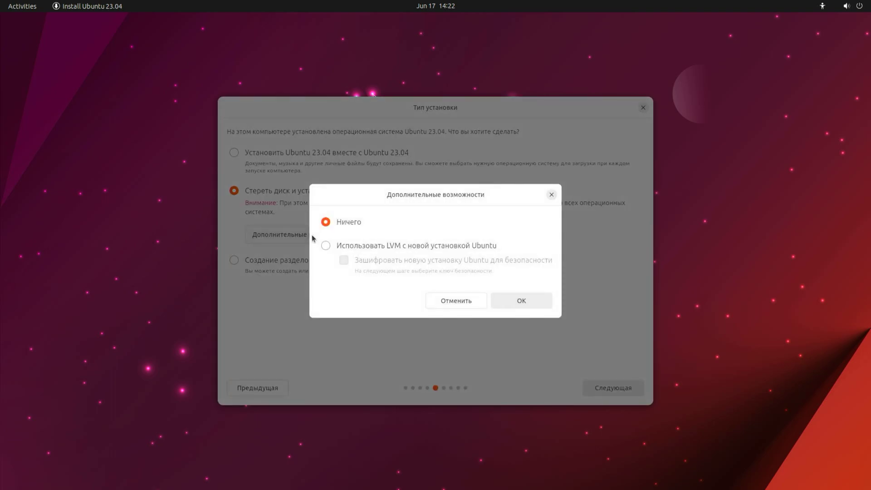
click(462, 301)
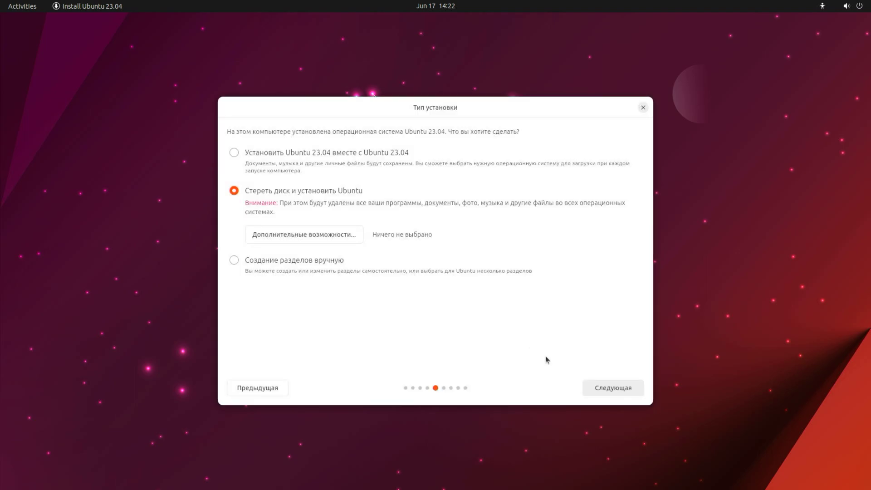
click(610, 390)
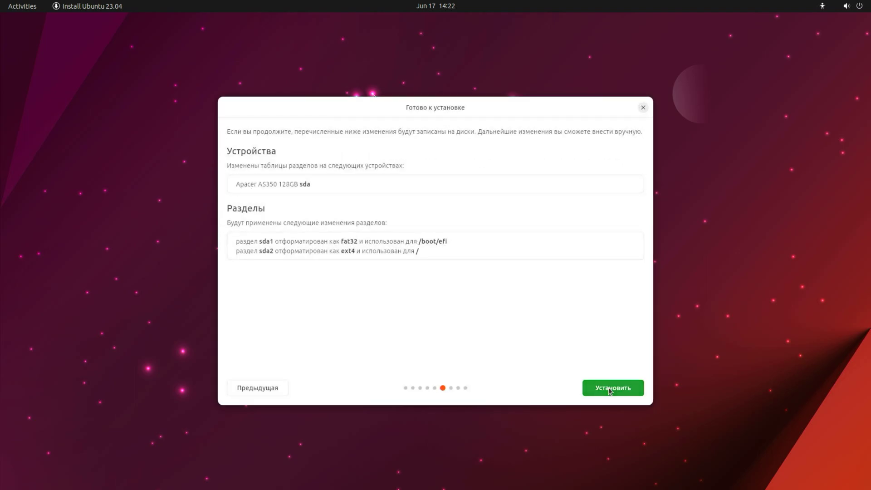
click(610, 389)
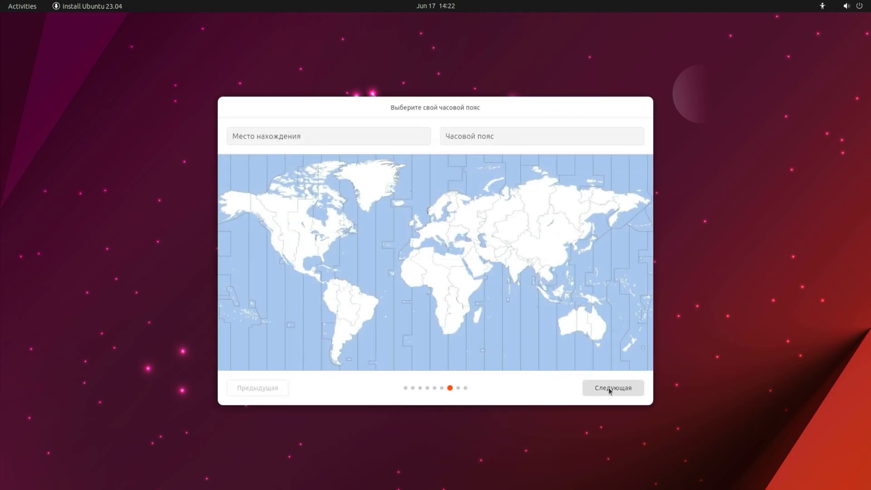
Set the time zone to Asia/Krasnoyarsk on the world map and continue to the account setup
click(538, 202)
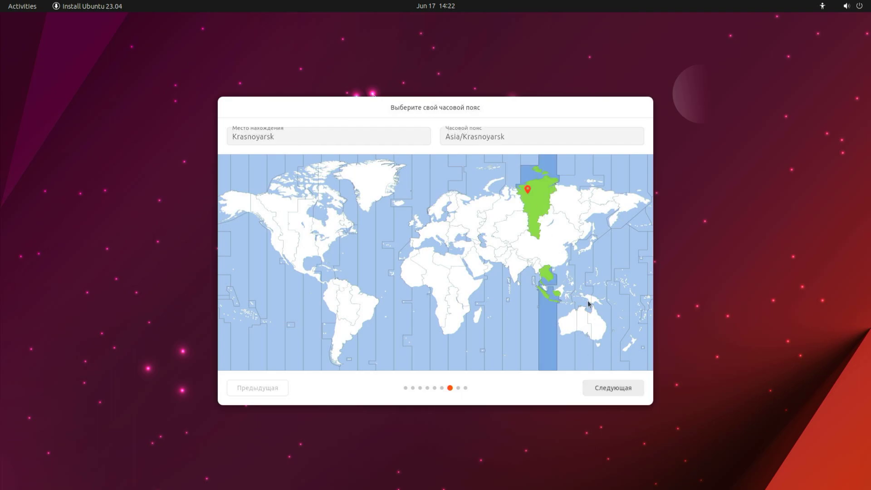
click(532, 208)
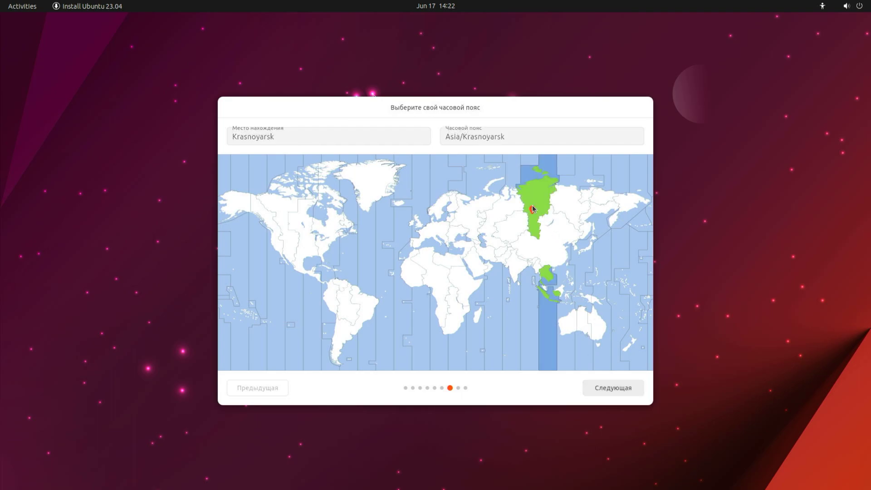
click(614, 386)
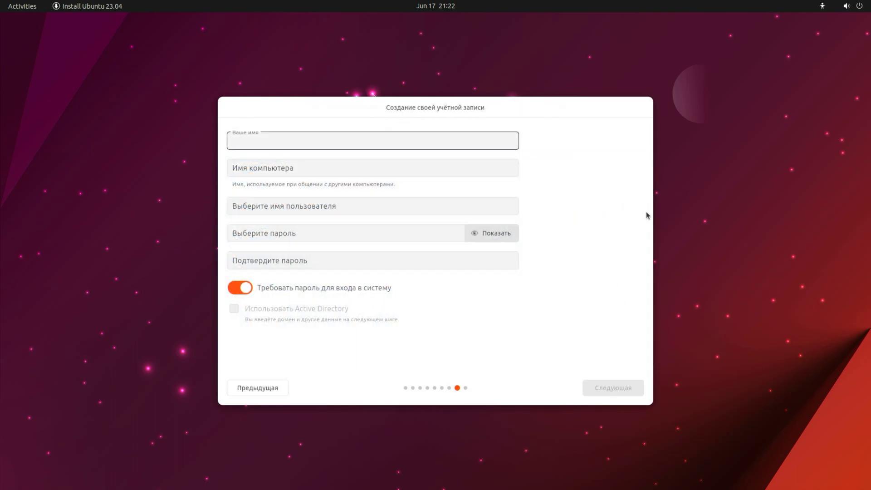
Add English (UK) as a keyboard input source in the system Settings, and close the Settings window
click(824, 6)
click(846, 9)
click(847, 9)
click(724, 32)
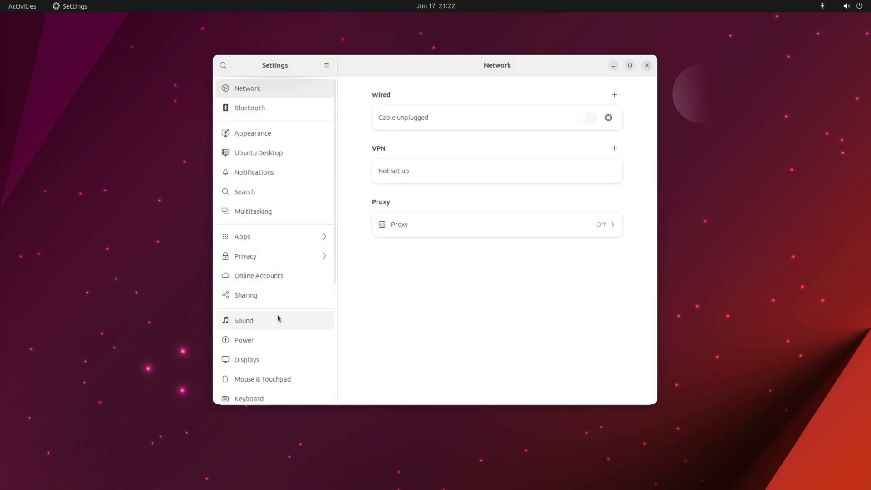
click(254, 399)
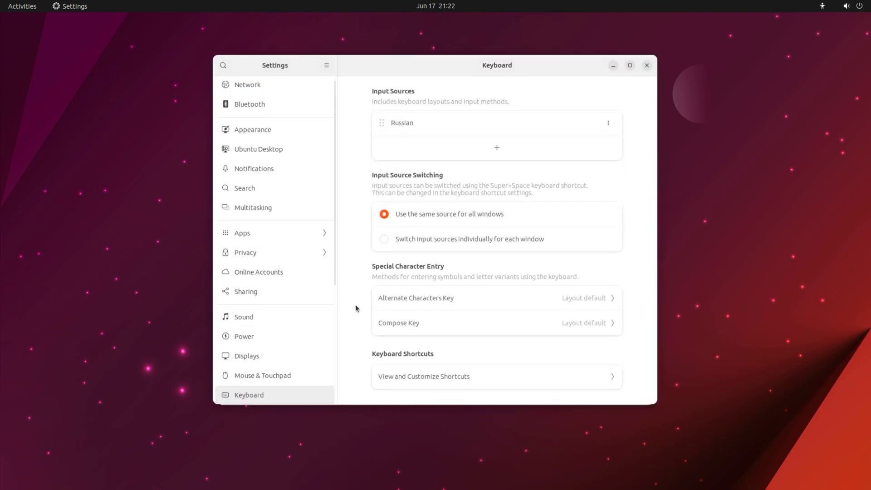
click(497, 147)
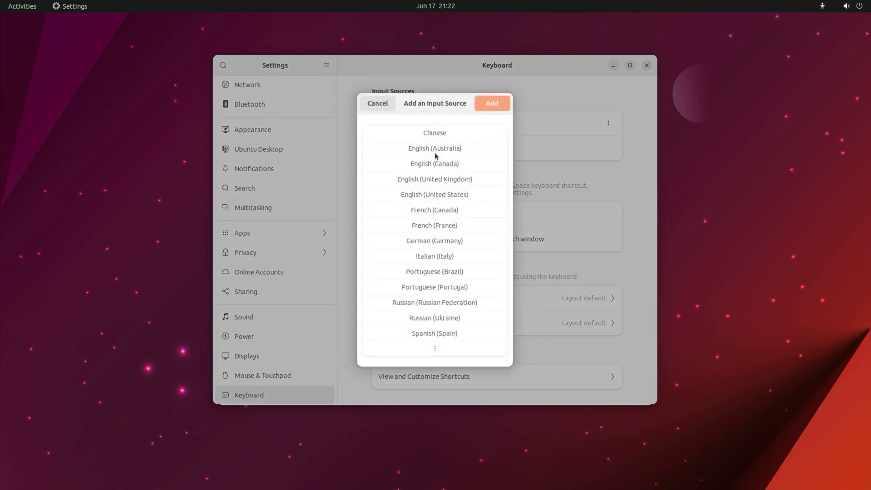
click(442, 183)
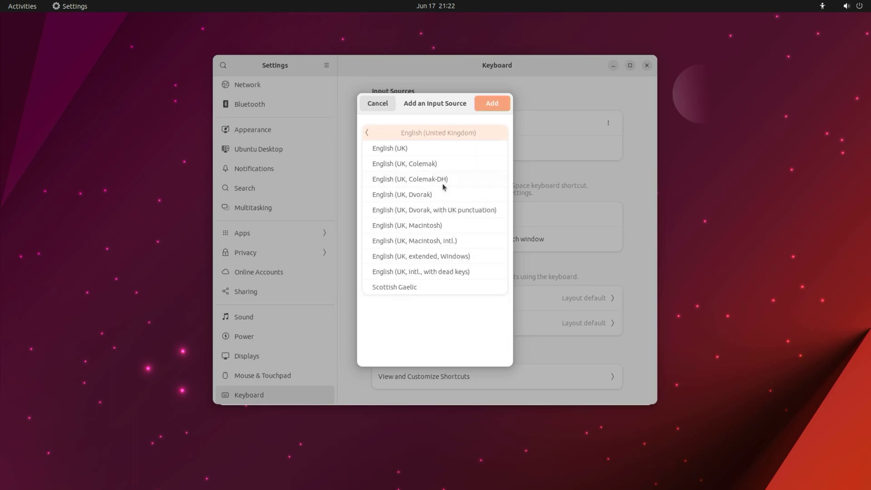
click(419, 149)
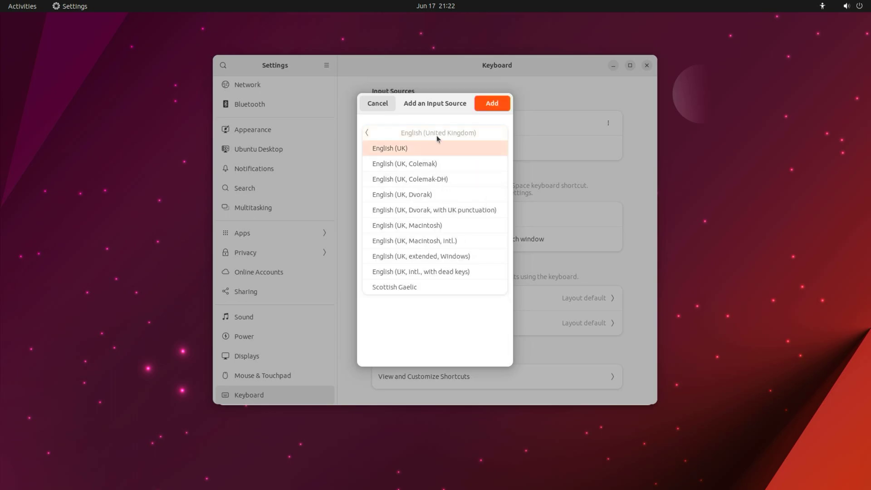
click(479, 107)
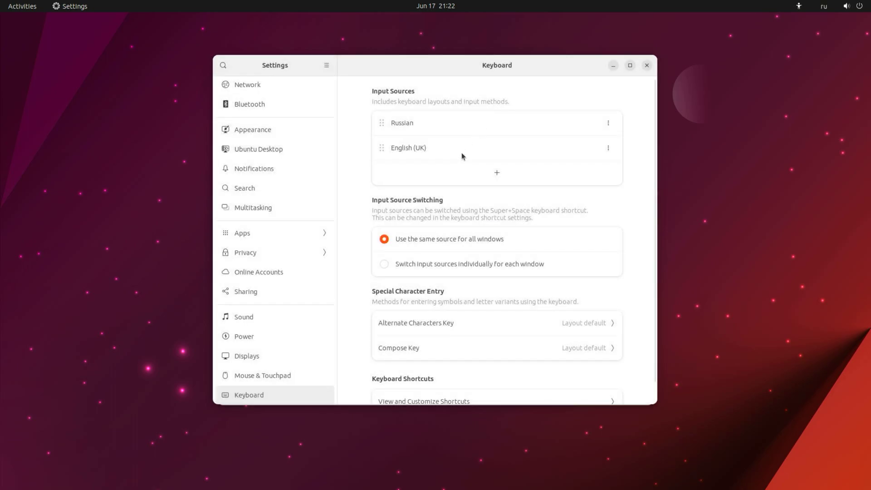
click(647, 66)
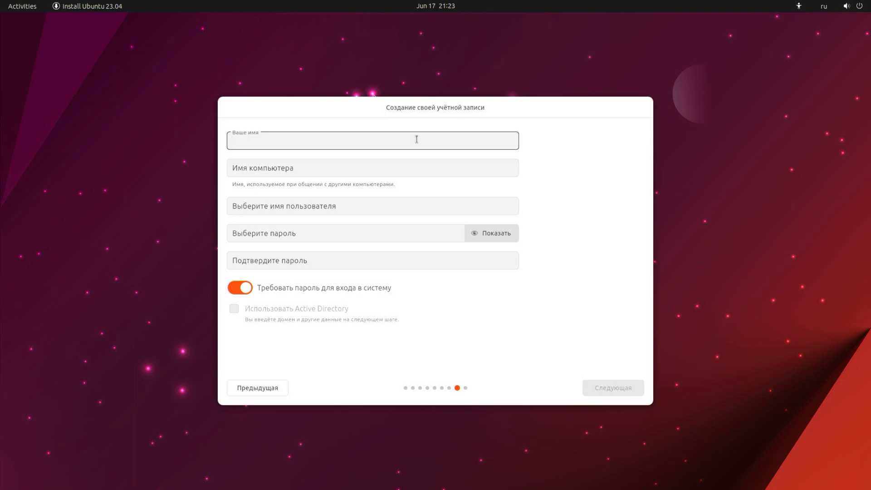
Switch the keyboard input to English and enter the account holder's full name
text(ы)
key(BackSpace)
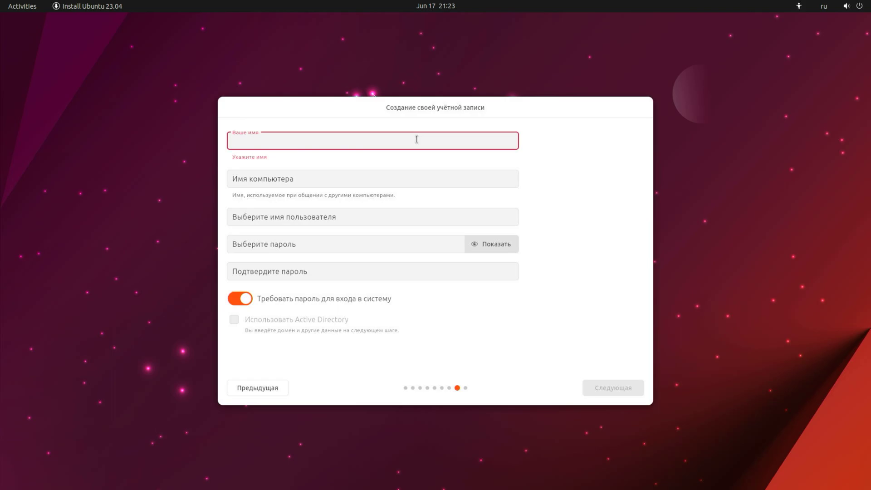
click(832, 7)
click(804, 42)
text(Maxim Efimov)
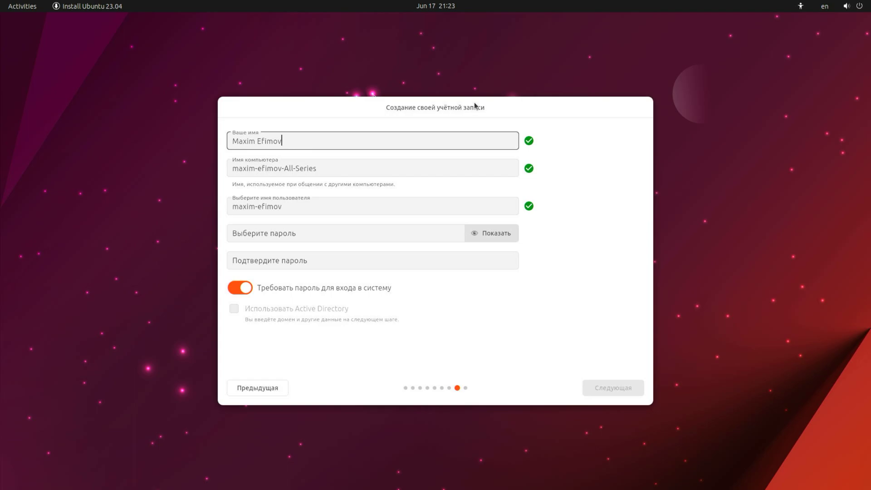
Enter and confirm the account password, and continue to the theme selection
click(392, 225)
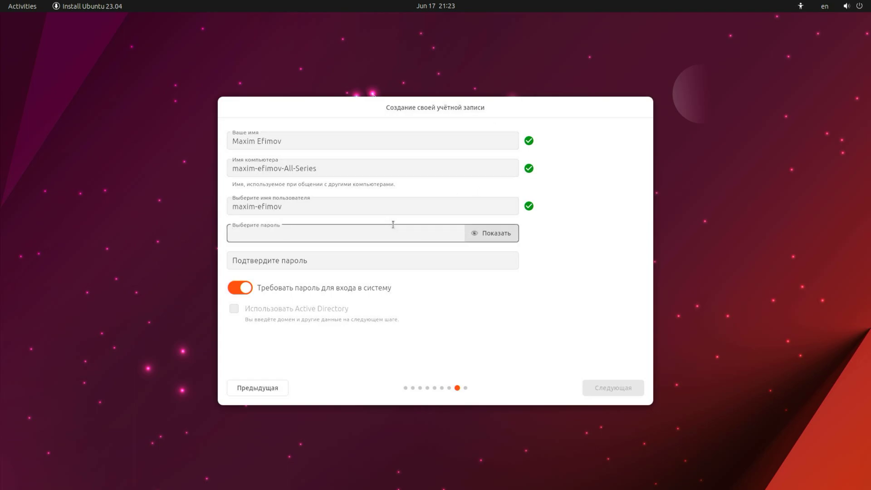
text(•••)
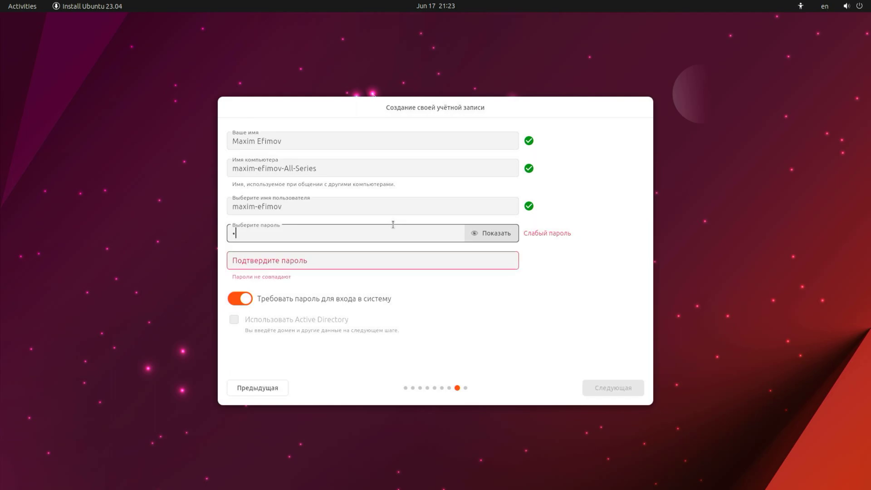
click(369, 255)
text(••••)
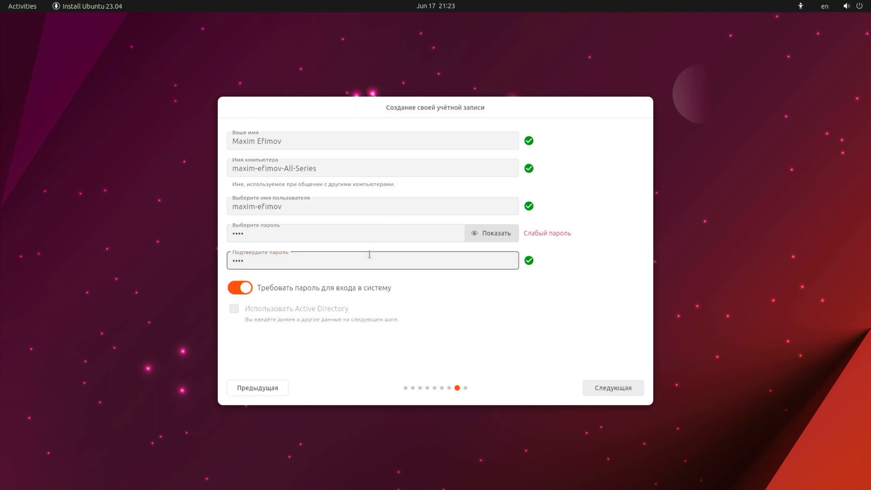
click(610, 387)
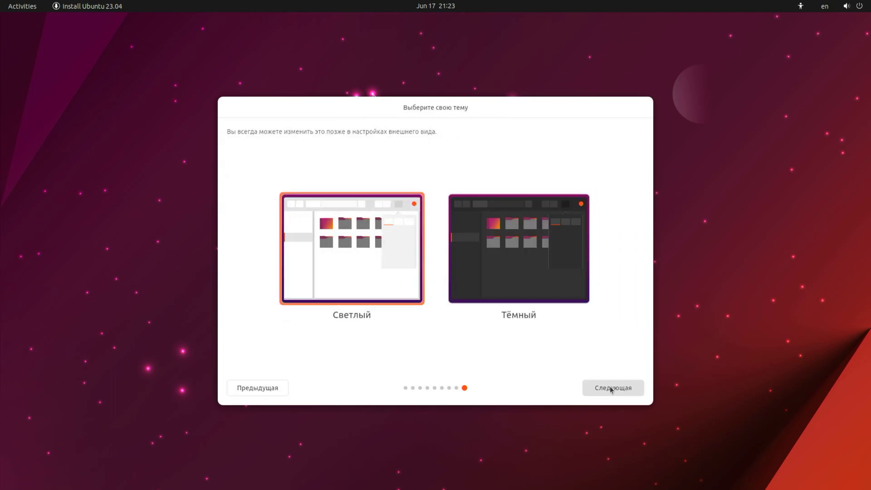
Select the Светлый theme, and restart the computer once the installation is complete
click(517, 249)
click(407, 252)
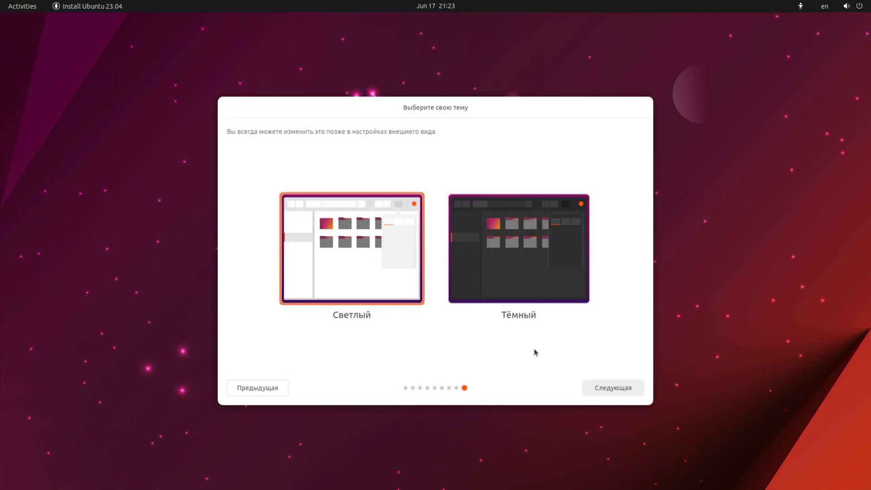
click(604, 389)
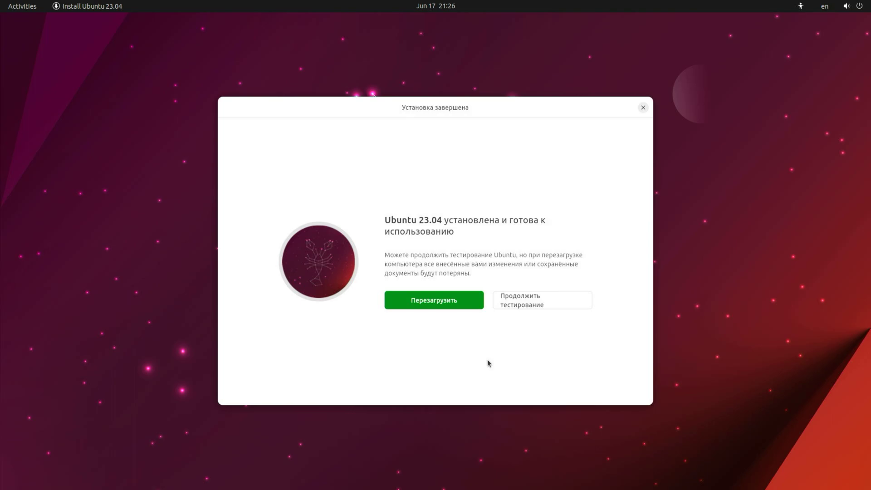
click(434, 299)
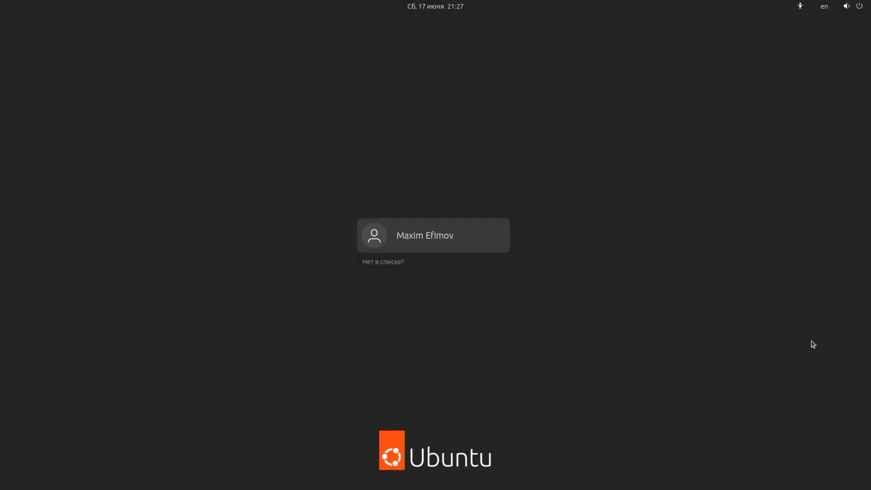
Raise the sound volume from the login screen and switch Ночной свет on and off again
click(846, 6)
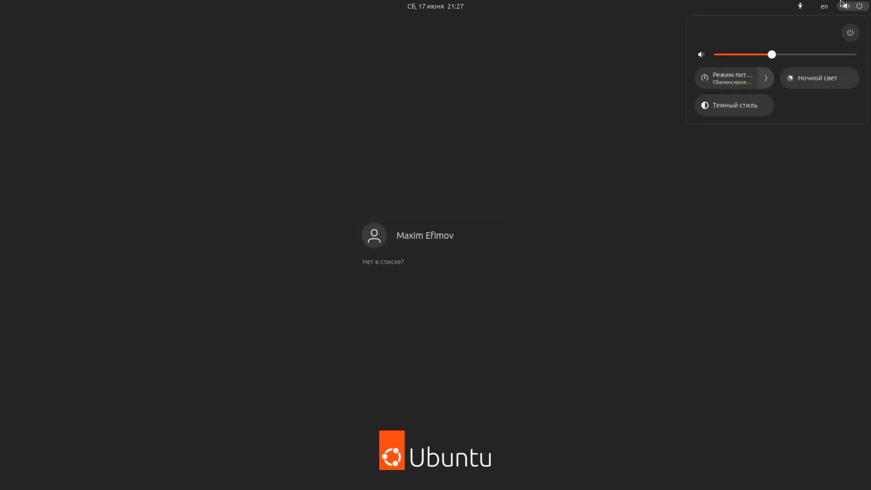
drag(776, 58, 807, 61)
click(800, 80)
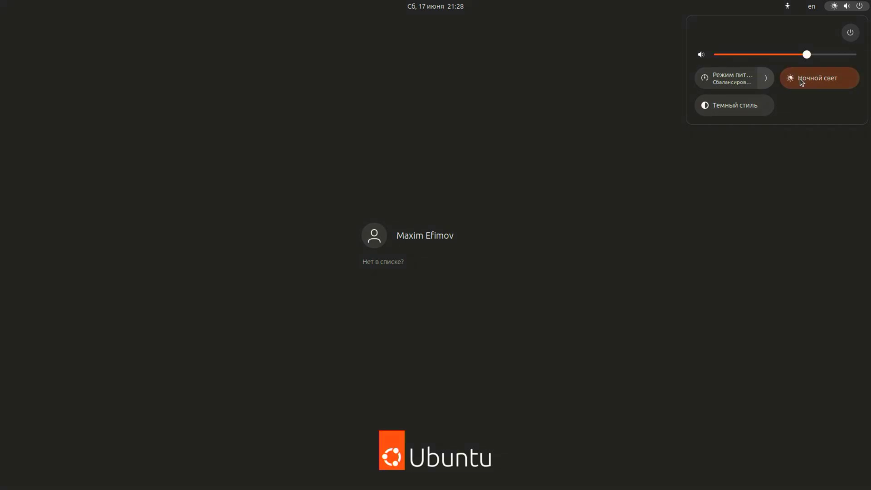
click(801, 80)
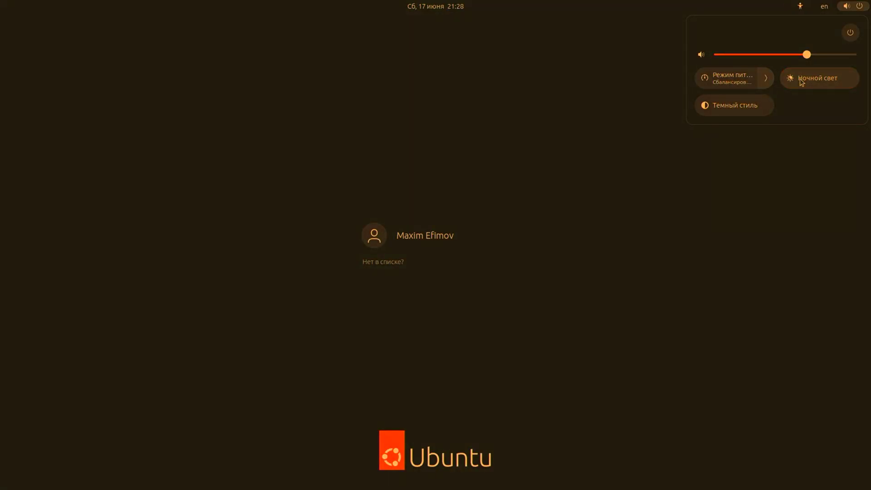
Set the power profile to Производительный from the login screen's system settings and close them
click(766, 79)
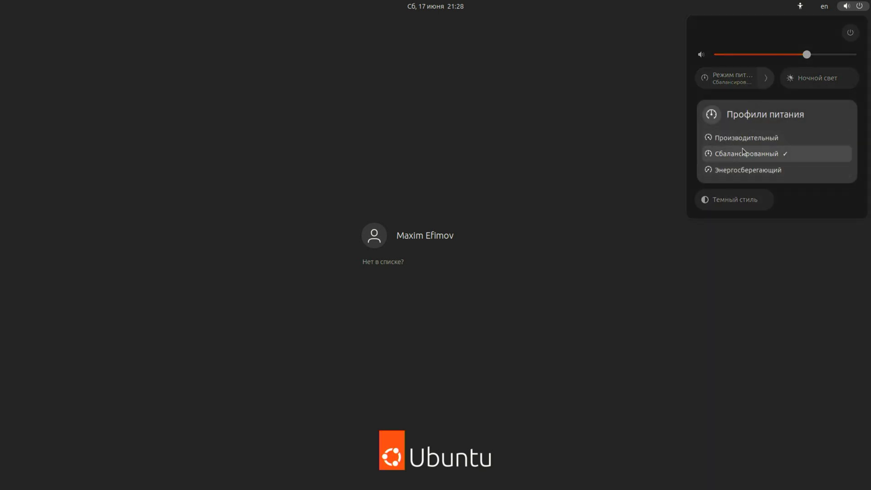
click(750, 137)
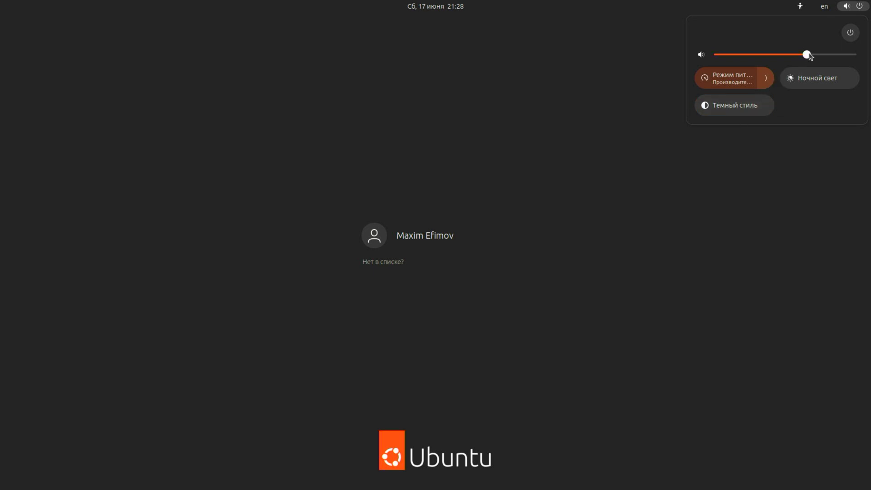
click(633, 223)
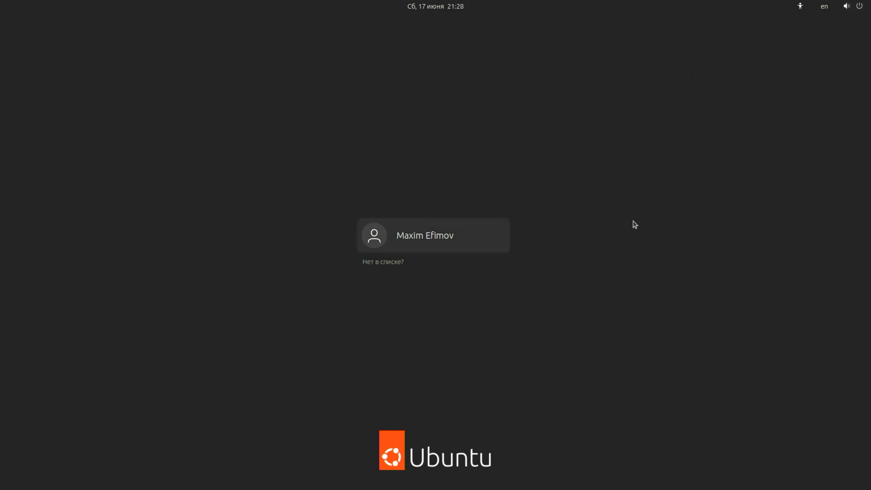
Select the user account on the login screen, enter the account password and log in
click(442, 247)
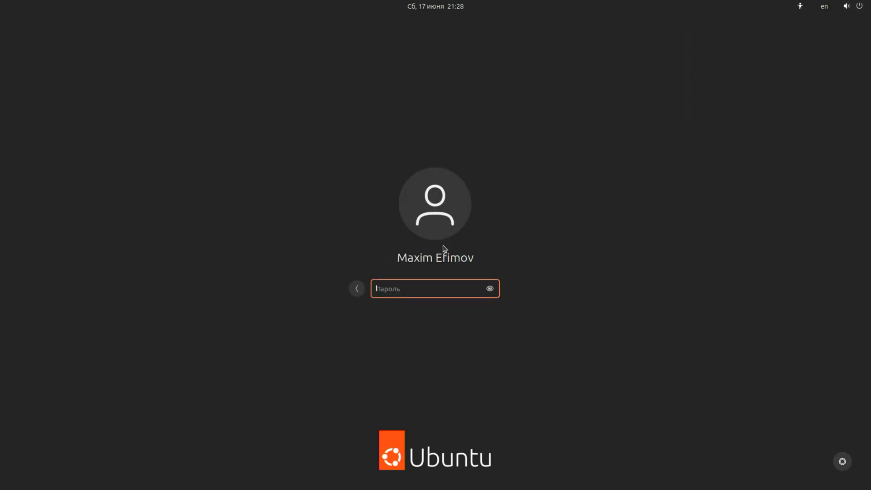
text(••••)
key(Return)
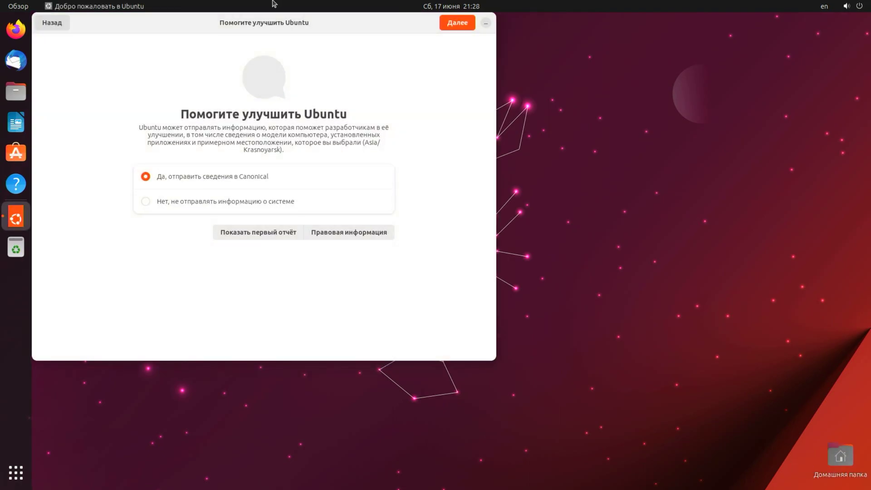
Centre the welcome window, choose Нет, не отправлять информацию о системе, and continue past the privacy page with location services off
drag(253, 23, 448, 76)
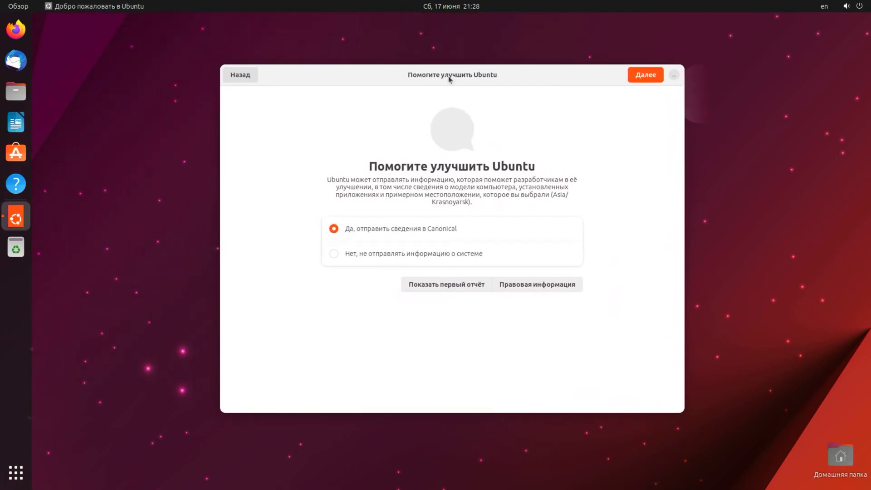
click(366, 253)
click(649, 72)
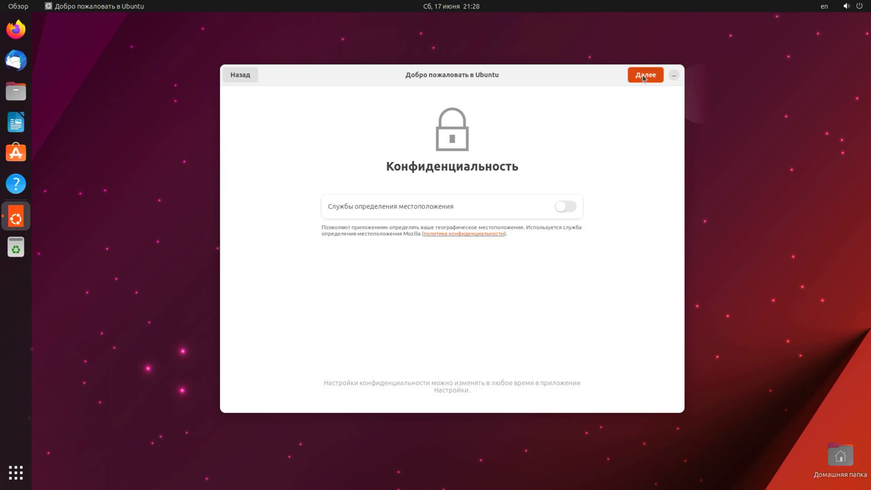
click(643, 78)
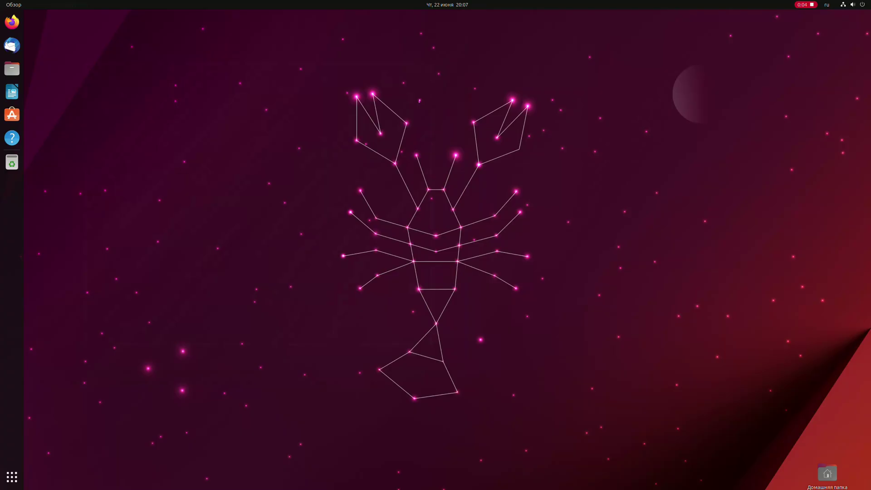
Open YouTube in Firefox, search for the creator's channel and play its Fortnite Chapter 4 Season 3 video
click(11, 22)
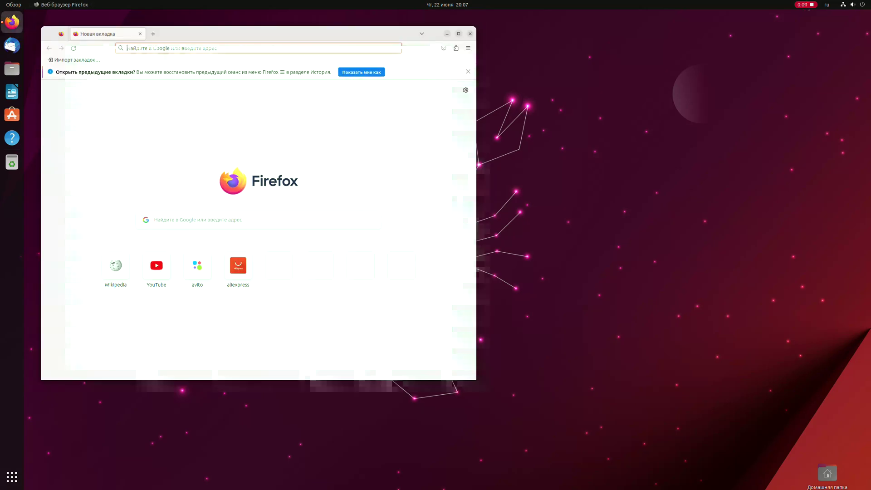
click(272, 303)
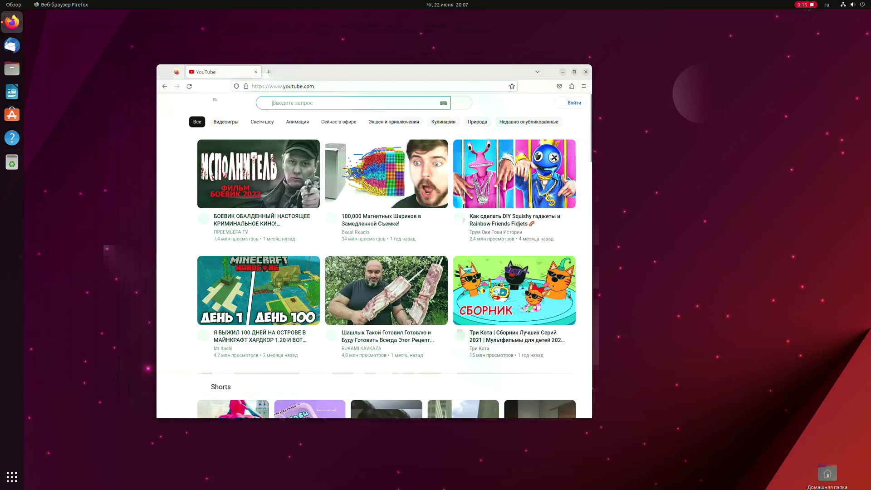
text(Maxim Efimov)
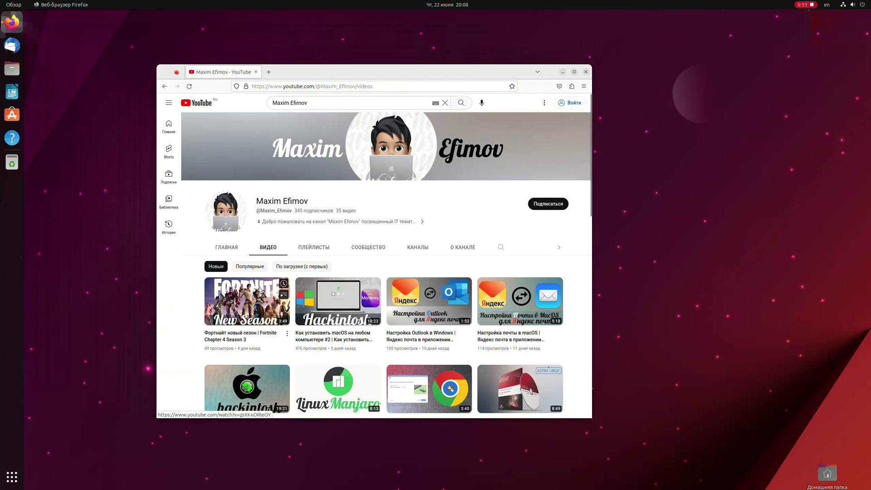
click(247, 302)
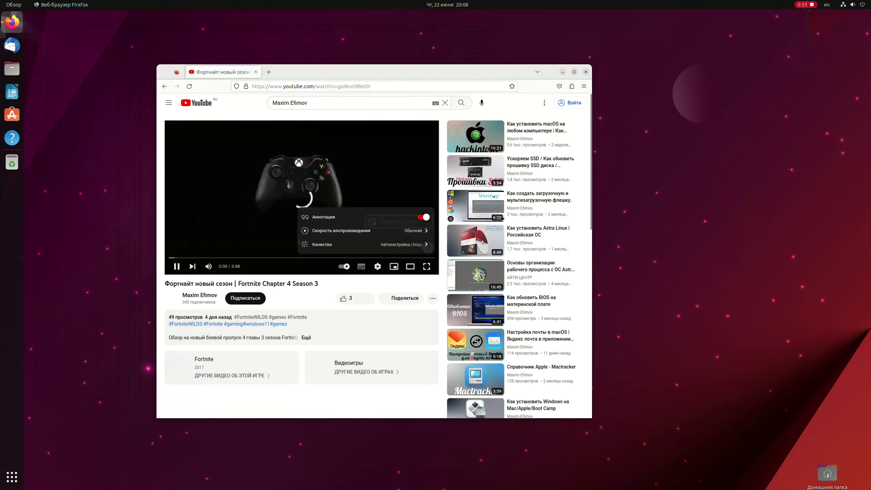
Set the video quality to 1440p60 and show the video in full screen
click(426, 245)
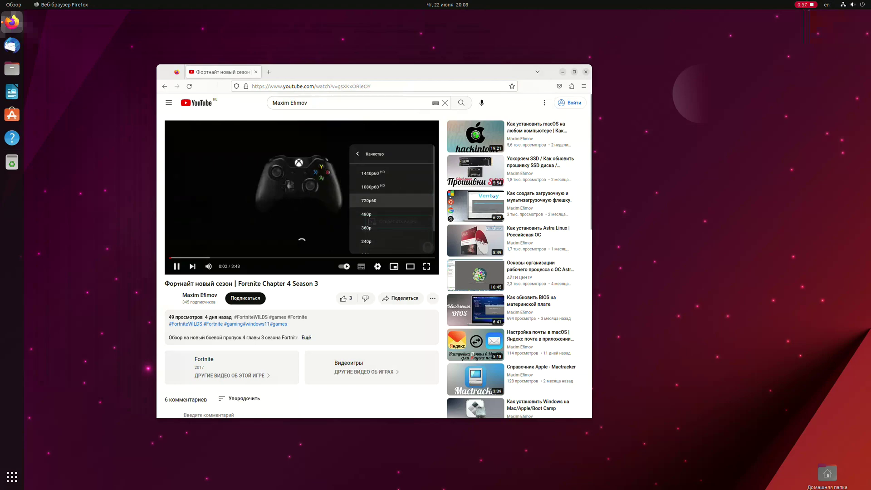
click(366, 172)
click(427, 266)
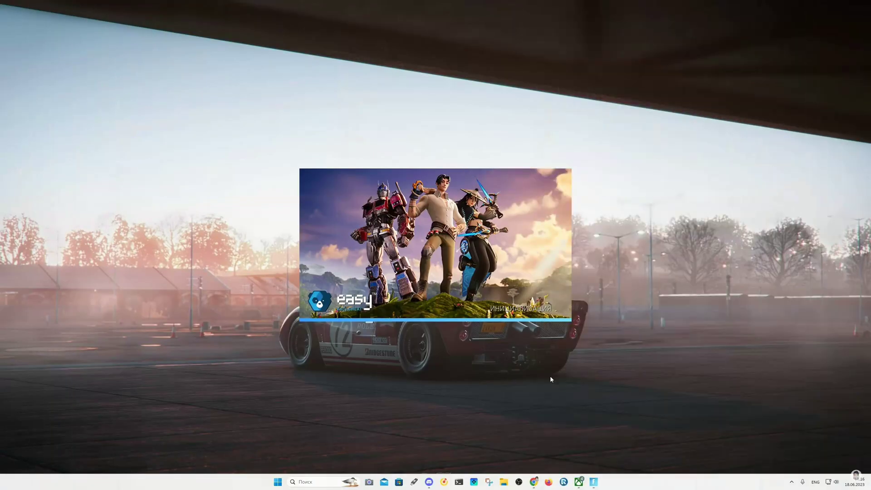
Skip the video ahead to about a third of its length, leave full screen and close Firefox
mouse_move(557, 421)
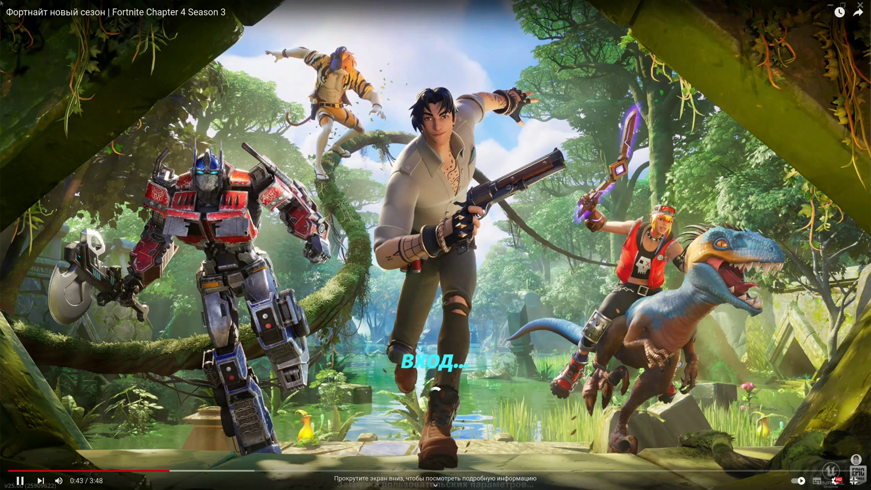
click(286, 470)
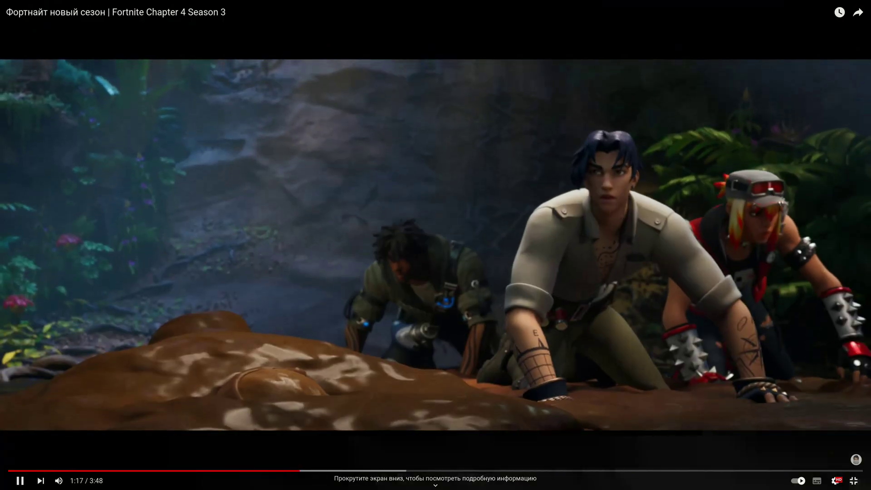
key(Escape)
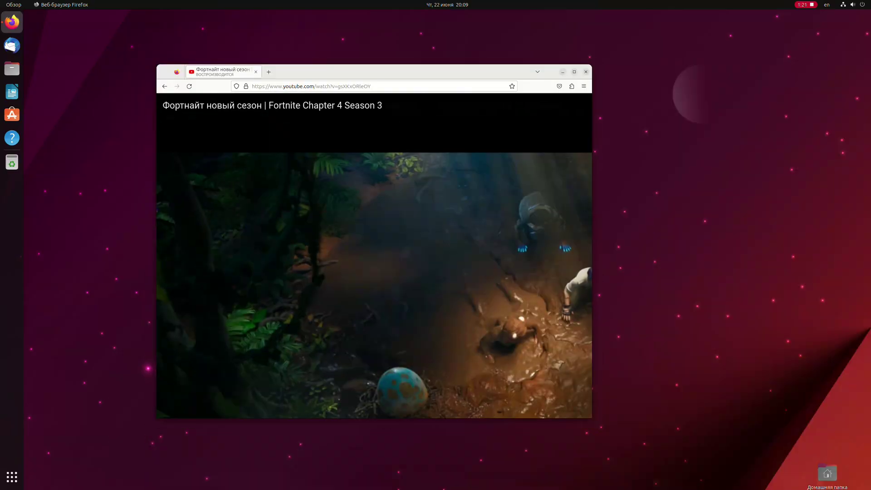
key(alt+F4)
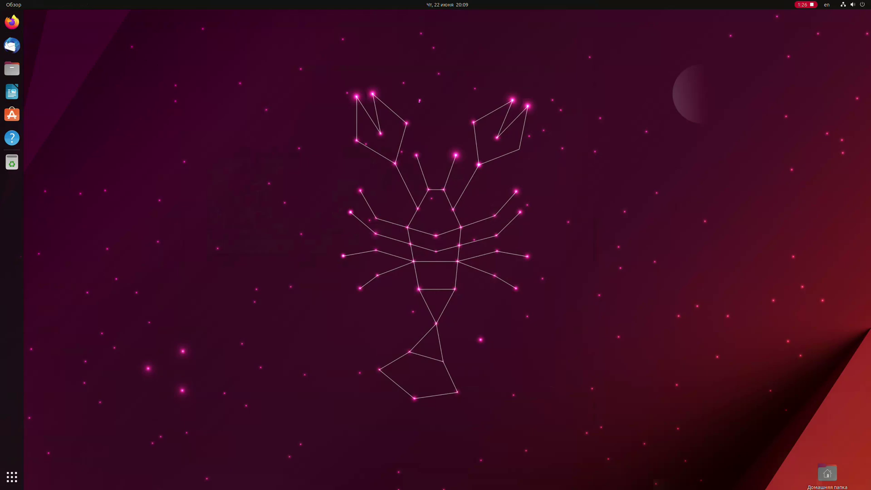
Browse the installed applications, look inside the Утилиты folder, and open LibreOffice Calc
click(11, 477)
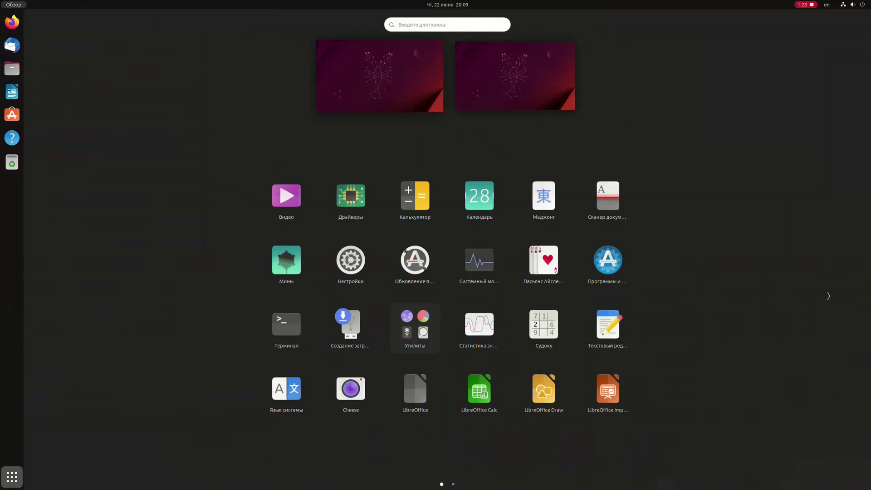
click(414, 326)
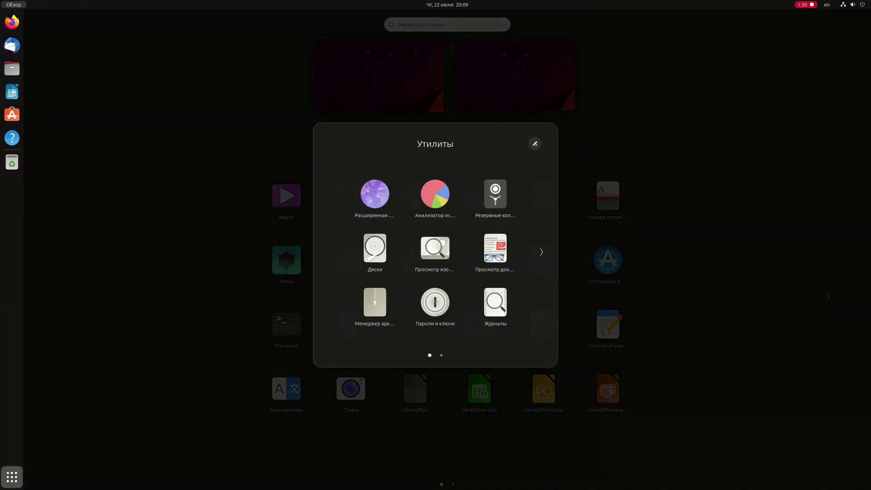
key(Escape)
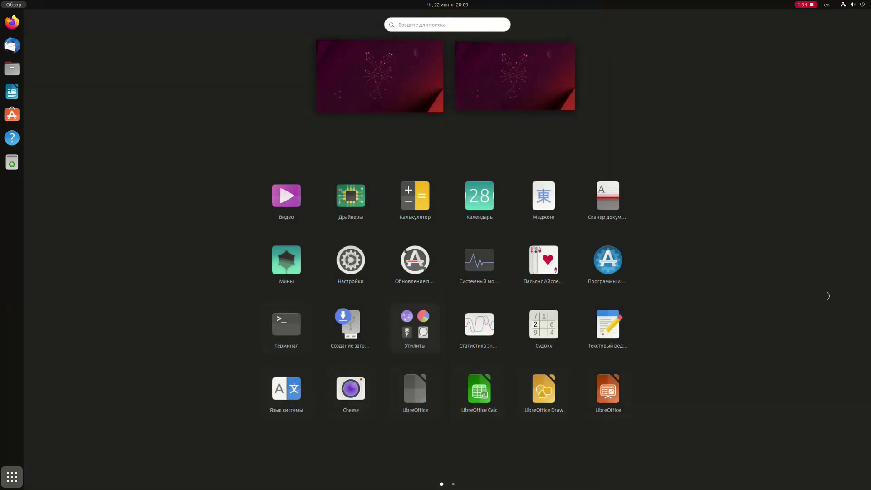
click(479, 390)
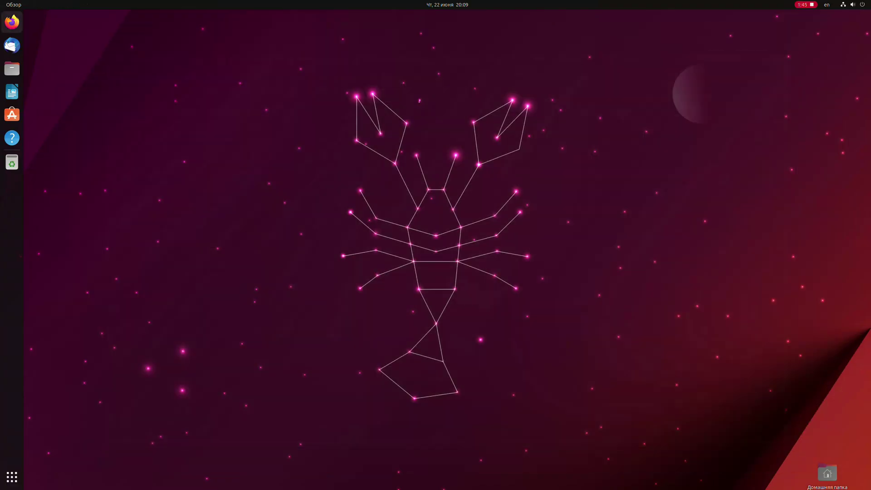
Open the system settings from the applications overview and go to the Внешний вид page
key(super+a)
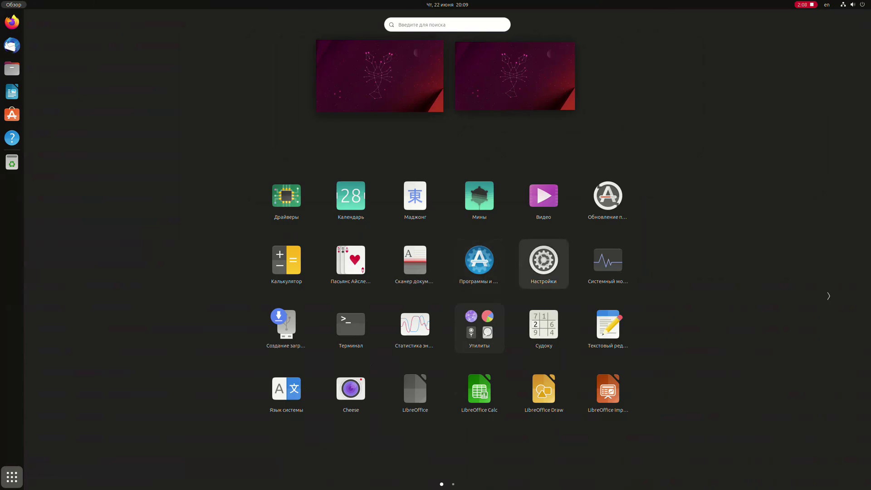
key(Left)
key(Return)
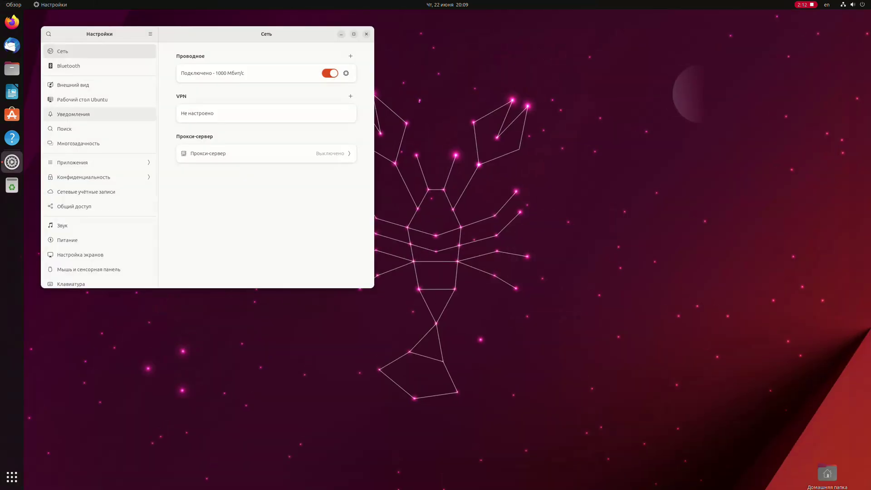
click(73, 85)
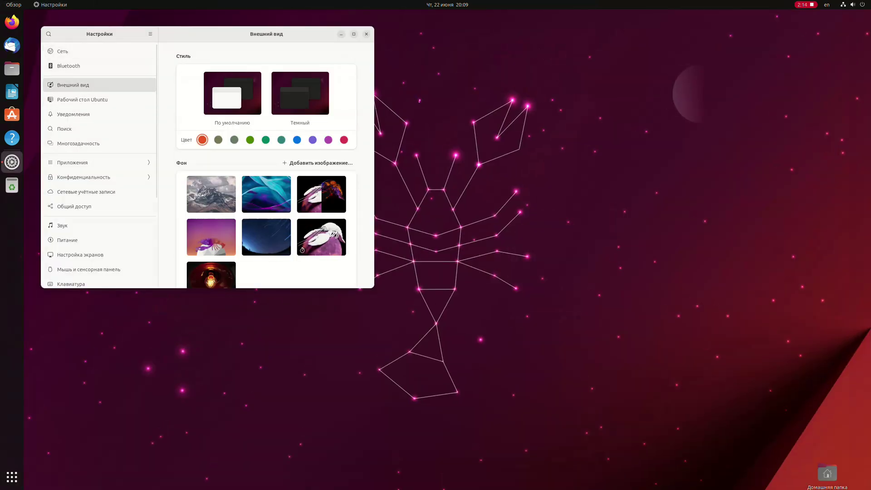
Try the blue abstract, white crayfish and red-grass dune backgrounds, and set the cloudy mountain landscape as the desktop wallpaper
click(267, 194)
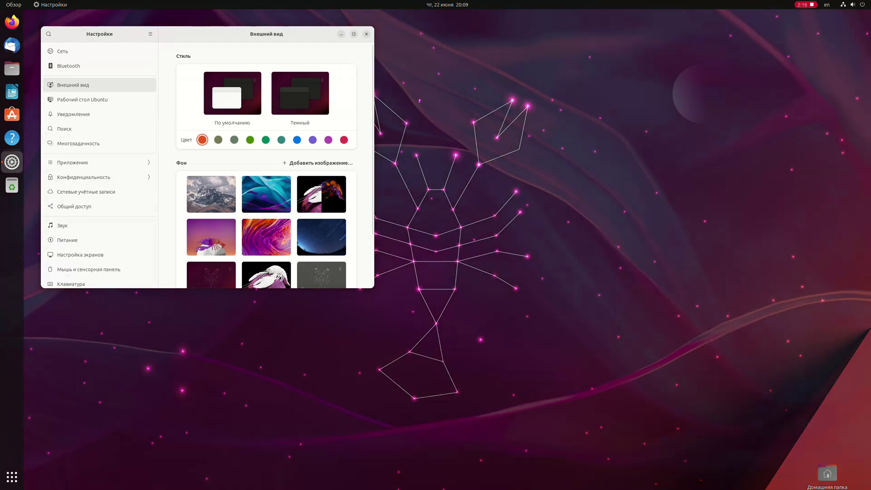
scroll(267, 166, down, 1)
scroll(266, 166, down, 1)
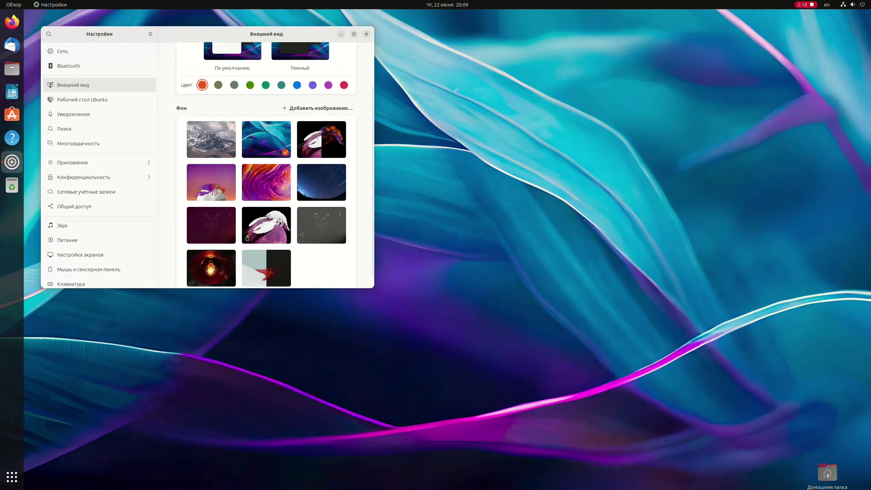
click(266, 225)
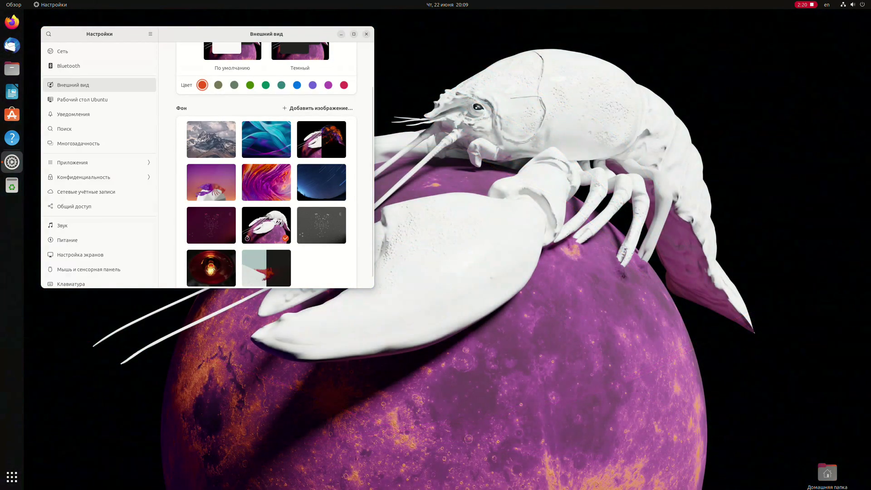
click(266, 267)
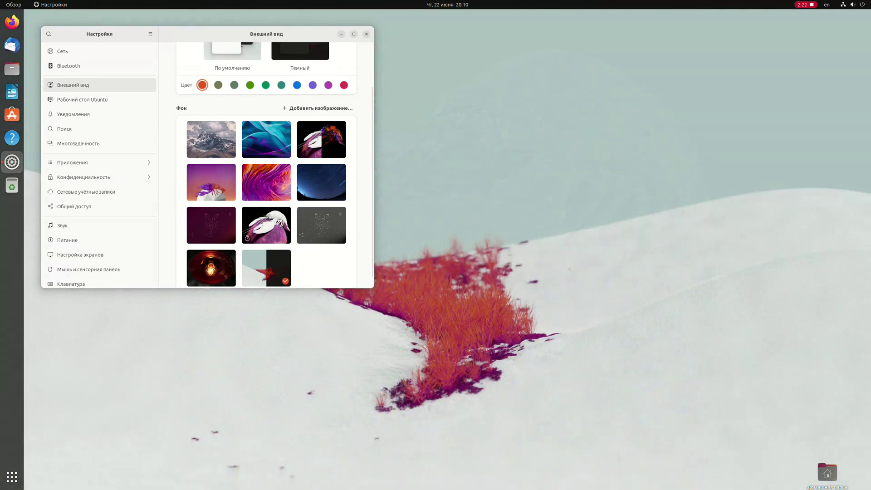
scroll(267, 166, up, 2)
click(211, 195)
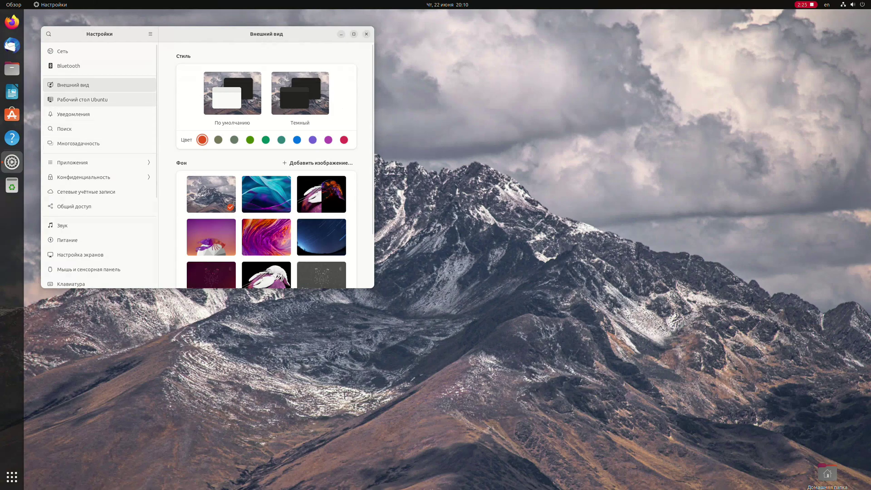
Turn off Показать домашнюю папку for the desktop icons in the Рабочий стол Ubuntu settings
click(82, 99)
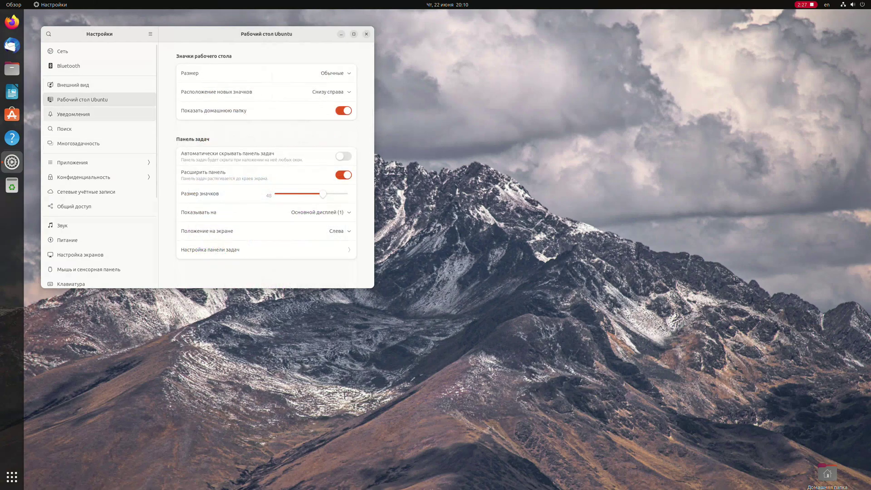
scroll(100, 116, down, 4)
click(344, 111)
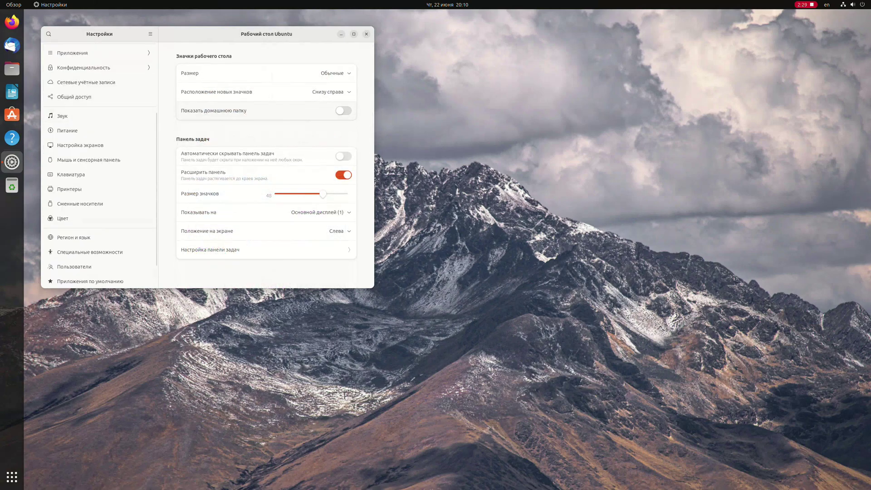
Review the Питание settings and the input sources and key options in the Клавиатура settings
click(67, 130)
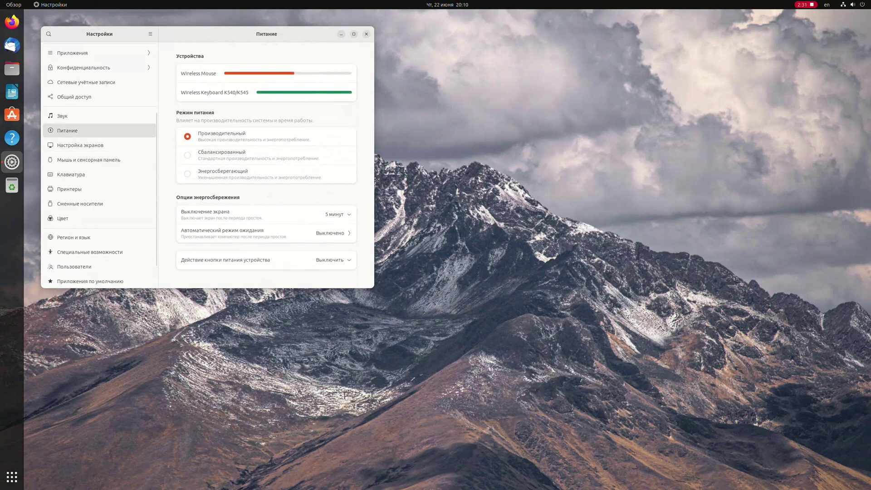
scroll(90, 128, down, 2)
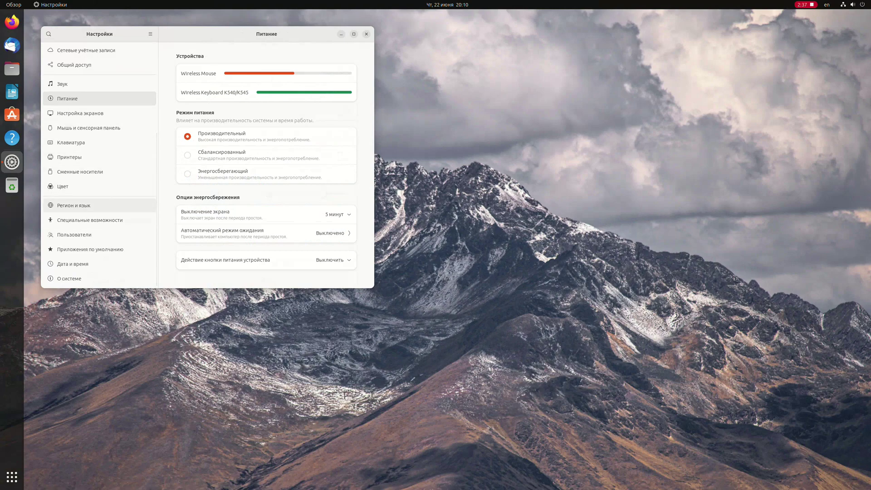
click(71, 143)
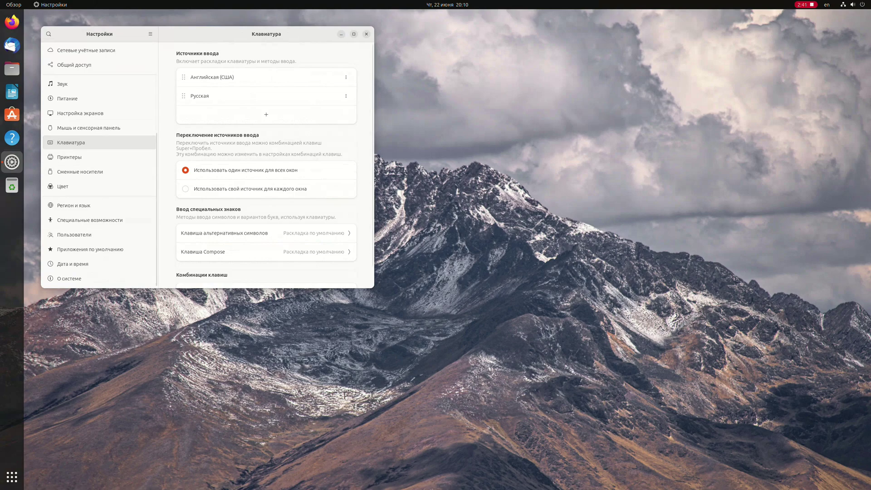
Look over the remaining options on the Клавиатура page, including Комбинации клавиш, and close the settings
scroll(275, 165, down, 1)
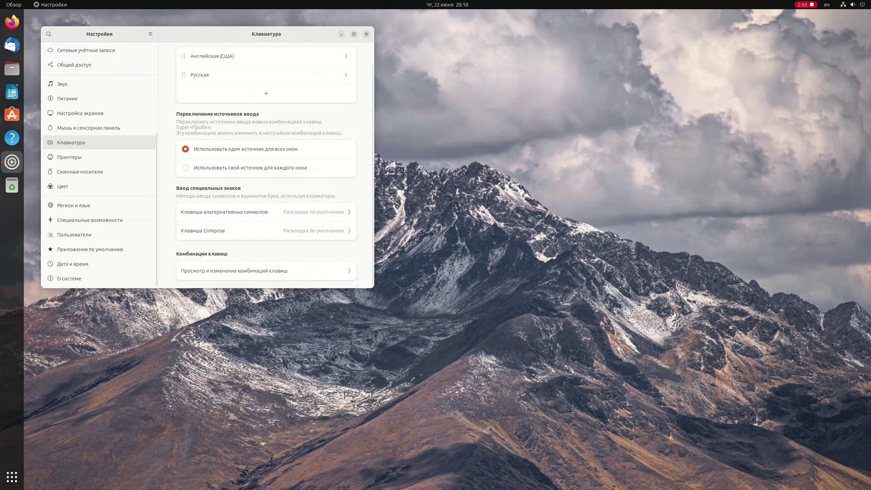
key(ctrl+q)
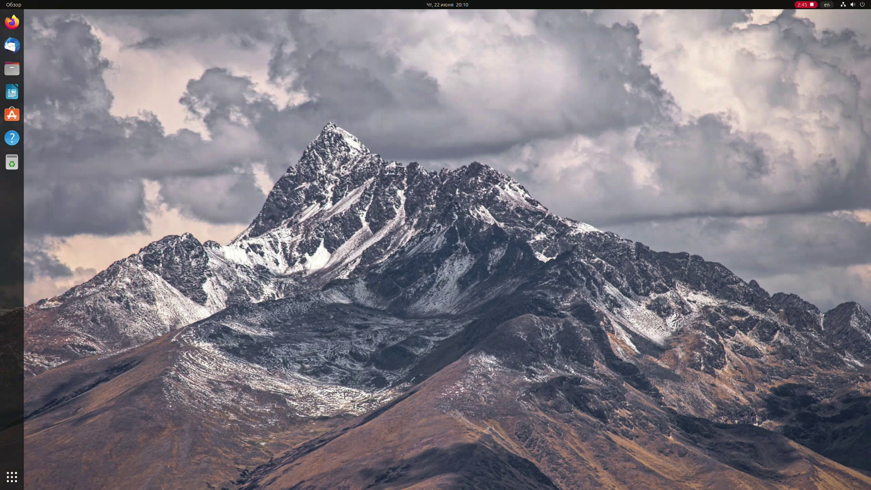
Raise the sound volume in the system's quick settings and try Темный стиль and Ночной свет, leaving both off
click(826, 4)
mouse_move(852, 5)
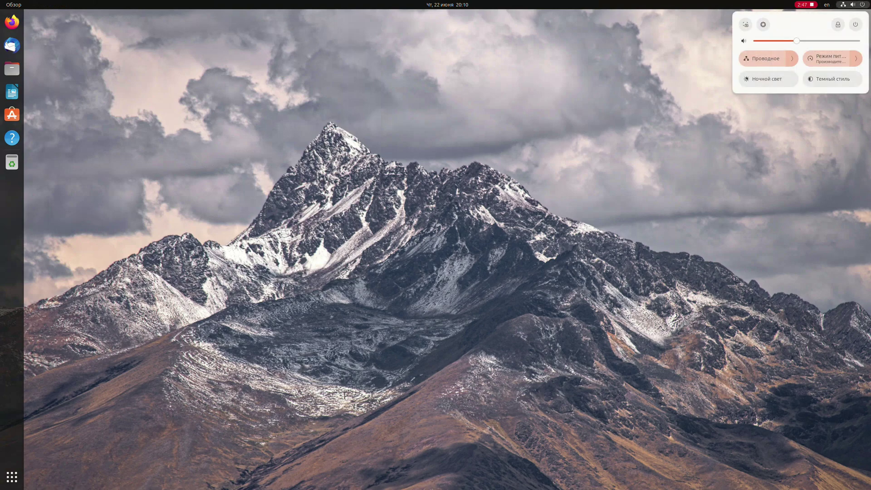
key(Right)
key(Right)
key(Right)
key(Right)
key(Return)
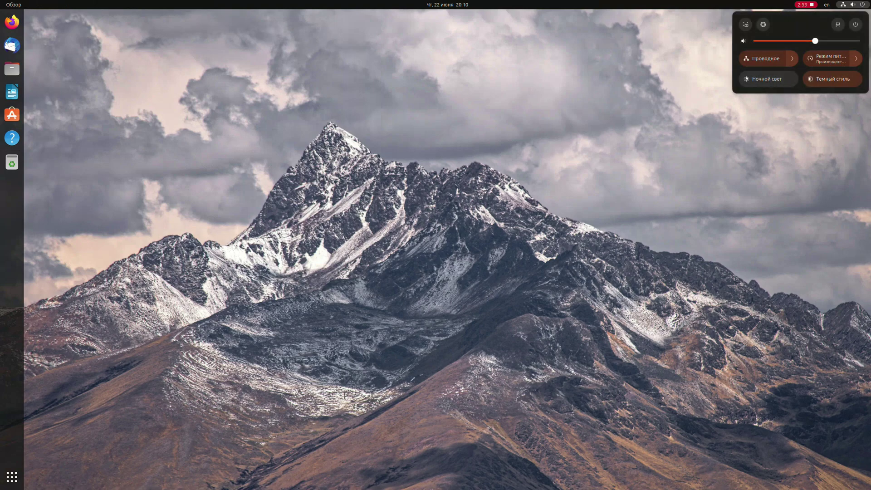
key(Return)
key(Return)
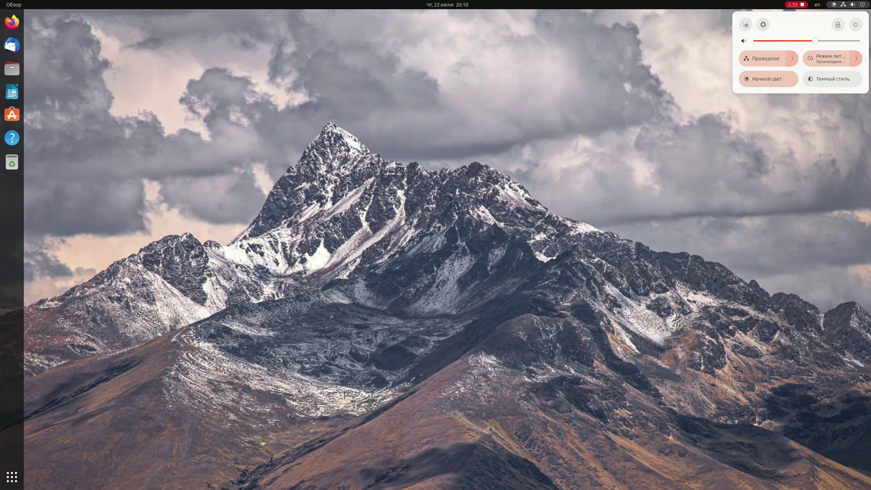
key(Return)
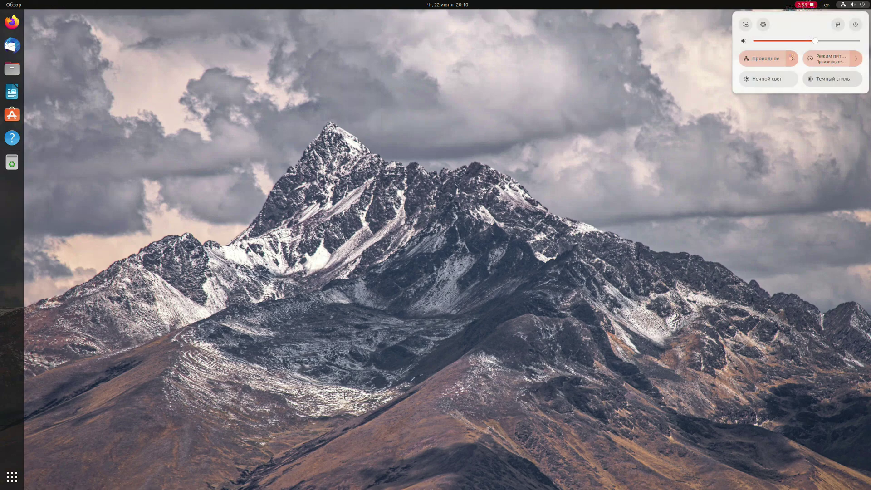
key(Escape)
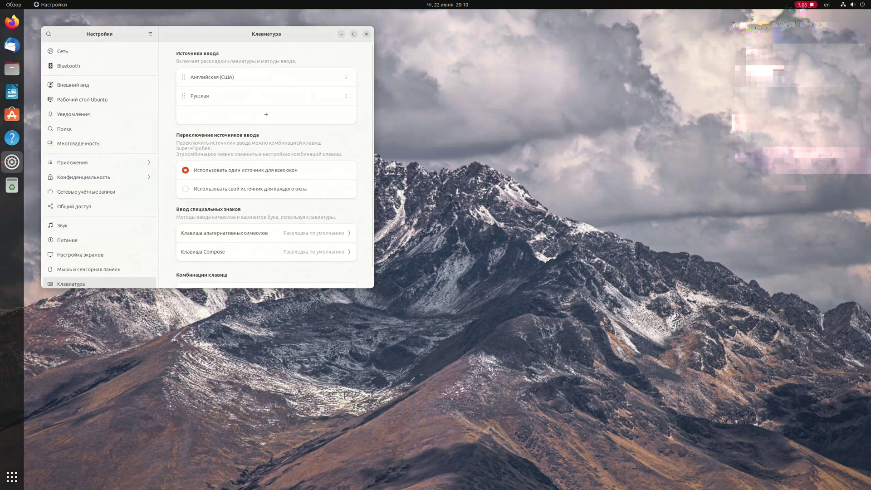
Close the settings window and check the GNOME version in a new terminal with gnome-shell --version
click(367, 34)
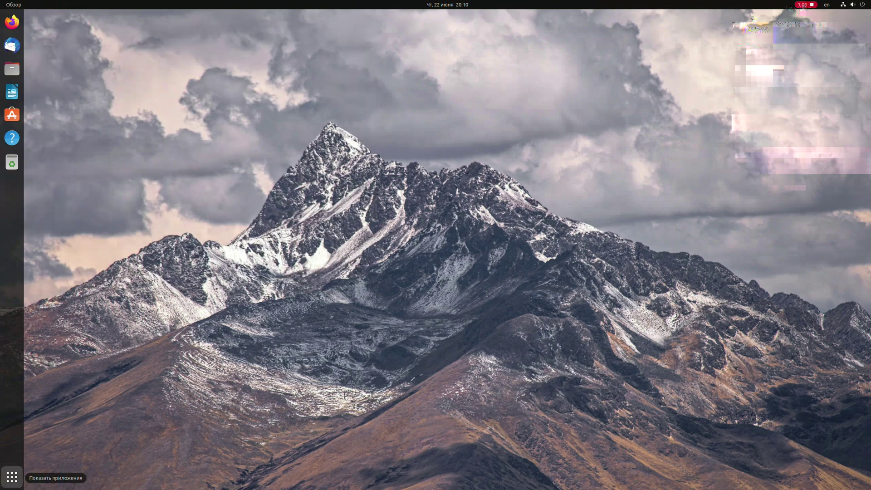
click(12, 477)
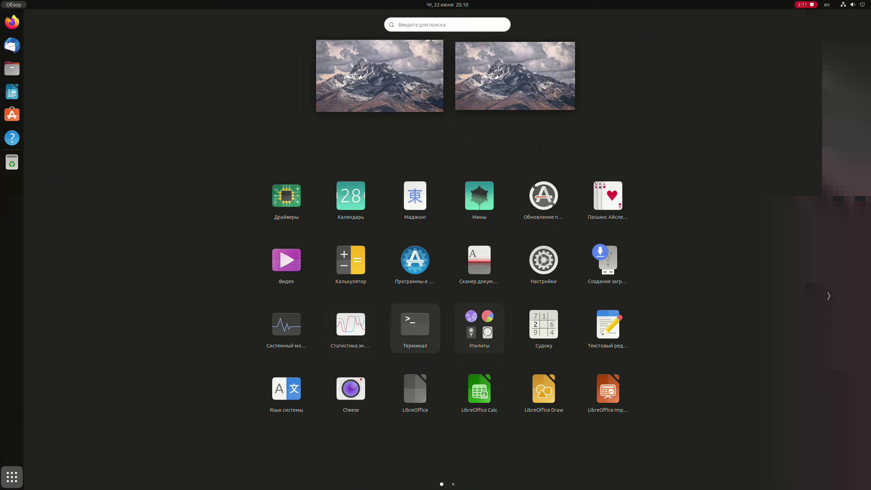
click(415, 326)
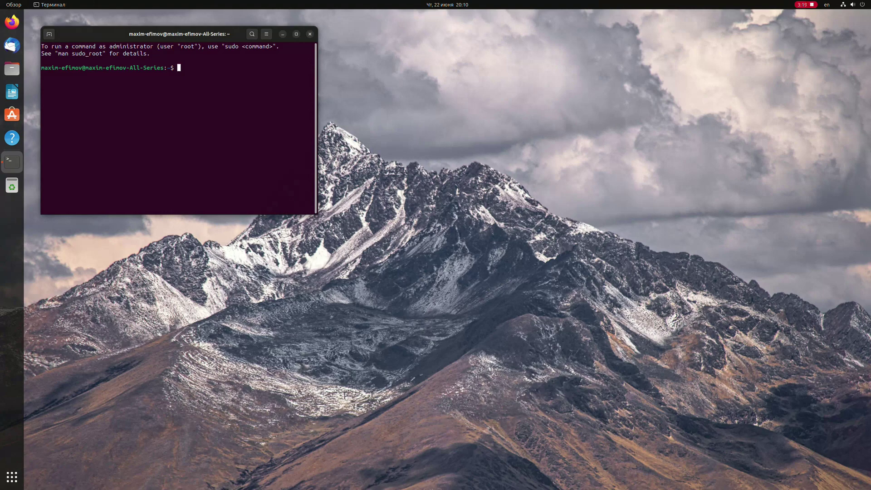
text(gnome-shell --version)
key(Return)
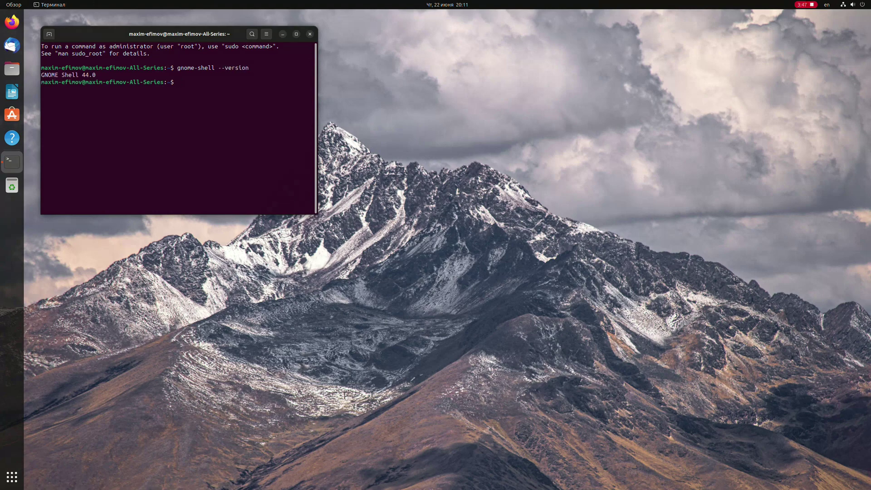
Display the kernel and system information in the terminal with uname -a
text(uname -a)
key(Return)
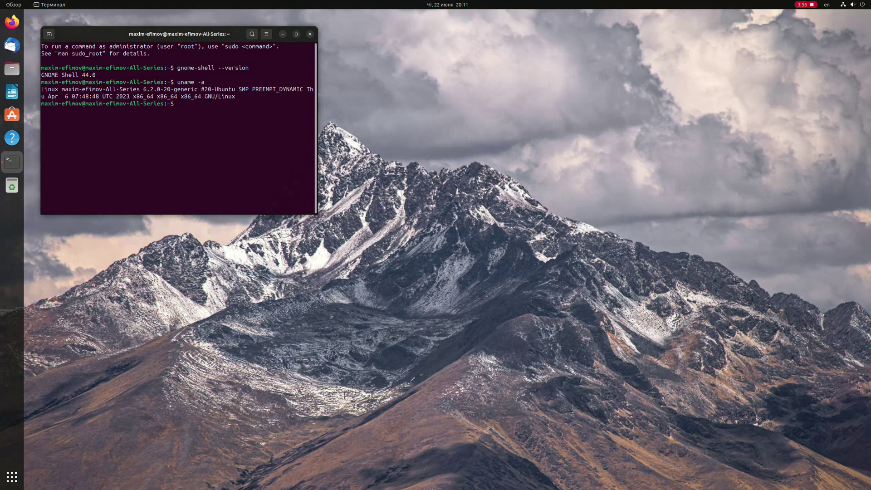
key(super+Up)
drag(126, 72, 146, 72)
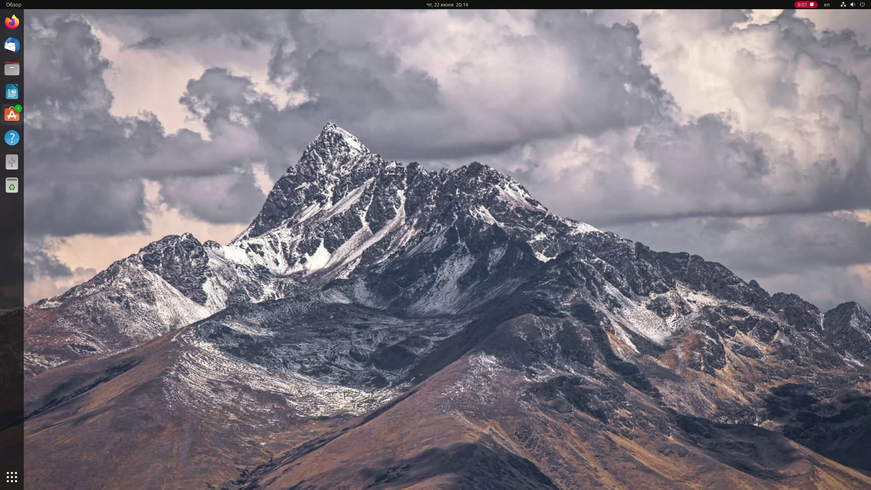
Install foobar2000 (WINE) from the Выбор редакции selection in Ubuntu Software, authorizing it with the account password
click(12, 114)
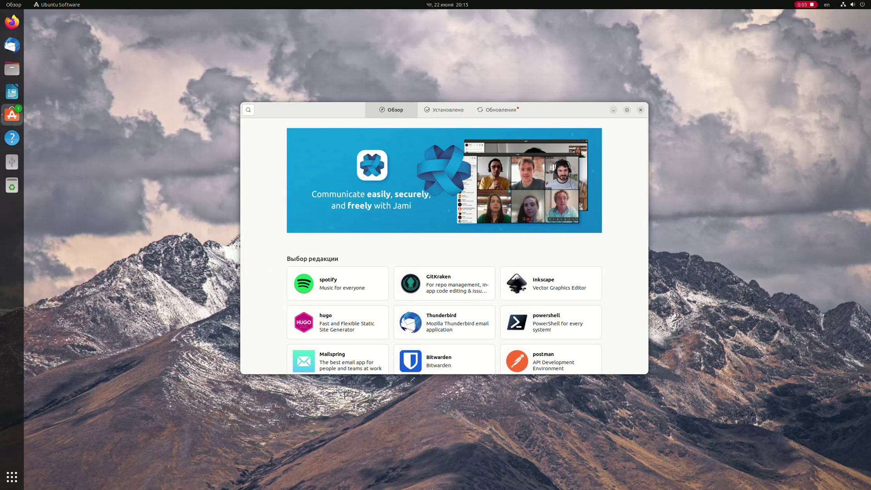
scroll(444, 245, down, 5)
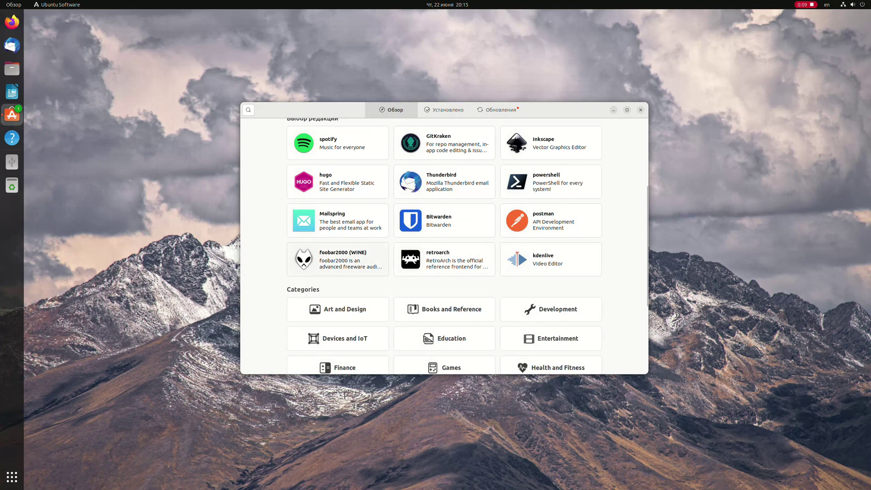
click(337, 259)
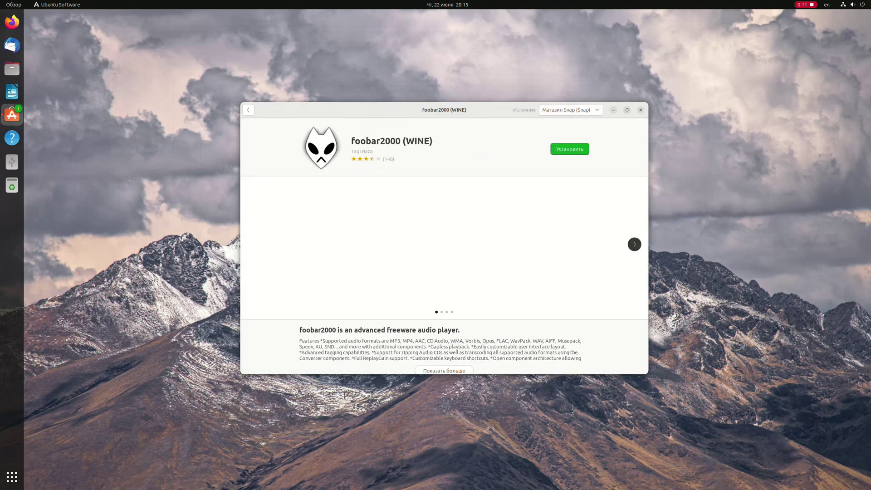
click(569, 148)
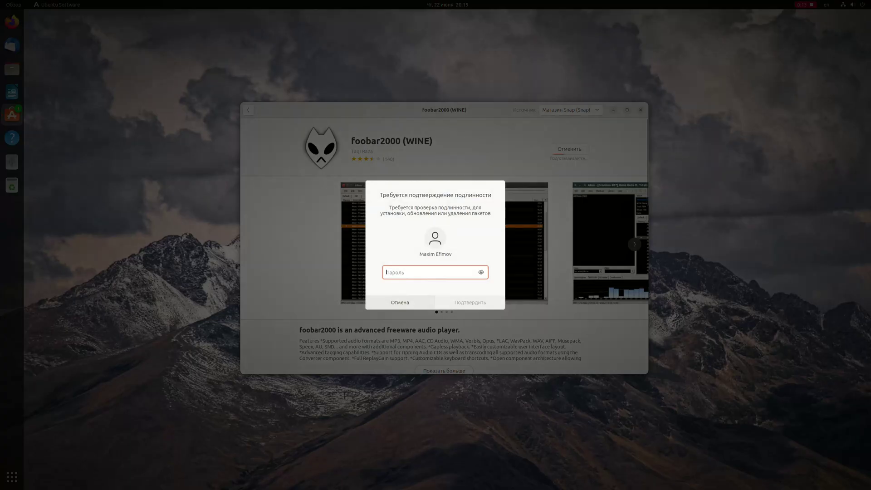
text(******)
key(Return)
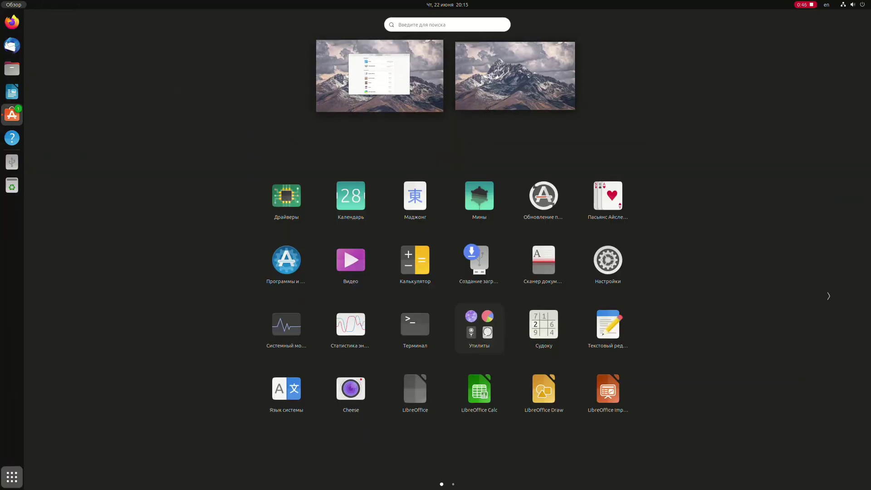
Launch Transmission from the second page of the applications overview
scroll(413, 373, down, 1)
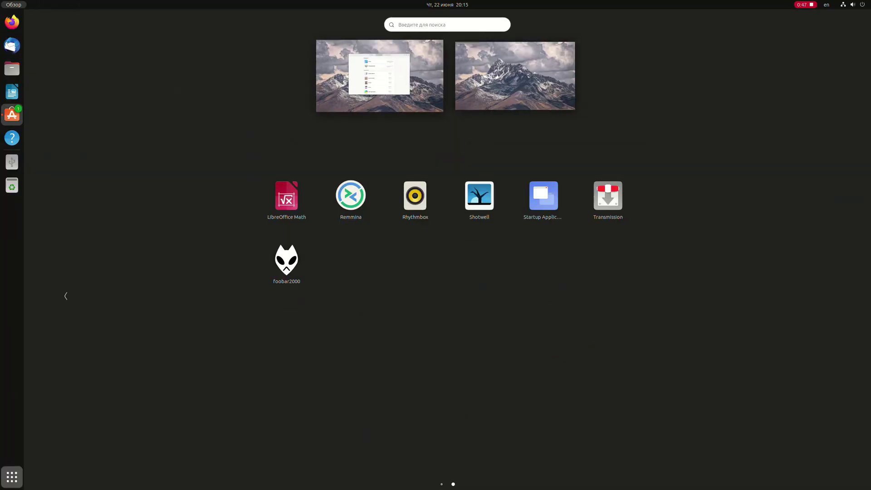
key(Escape)
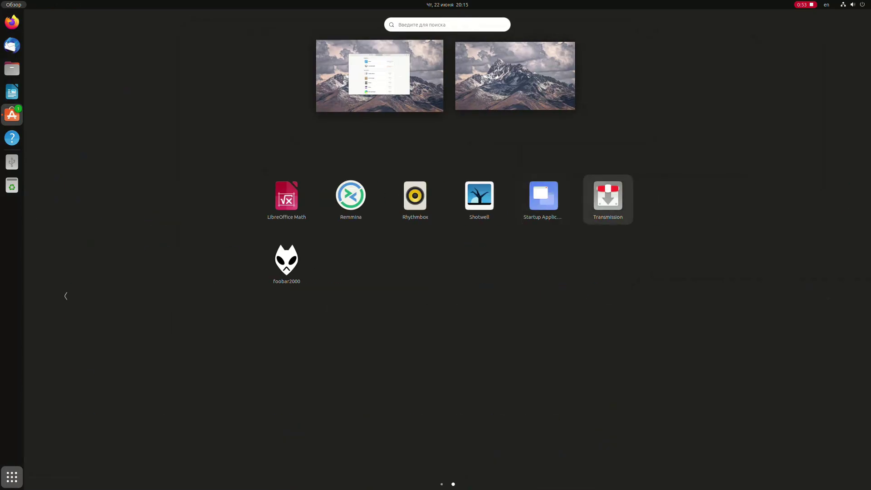
click(608, 197)
key(Escape)
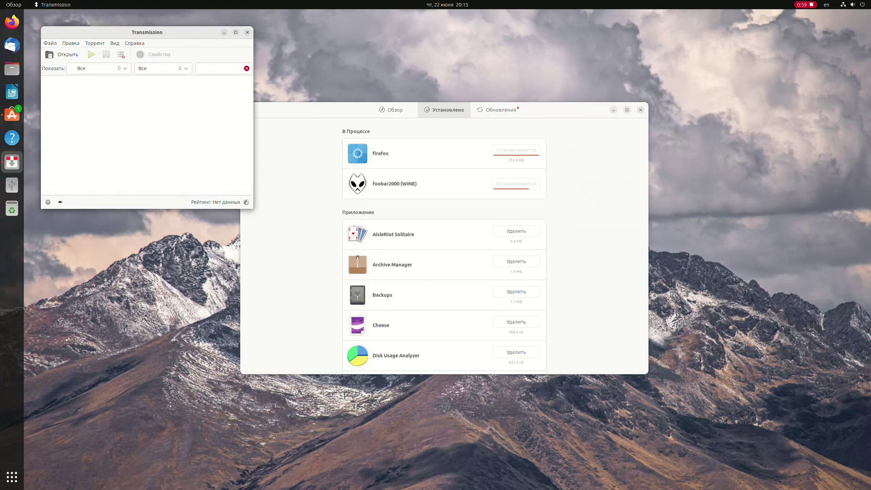